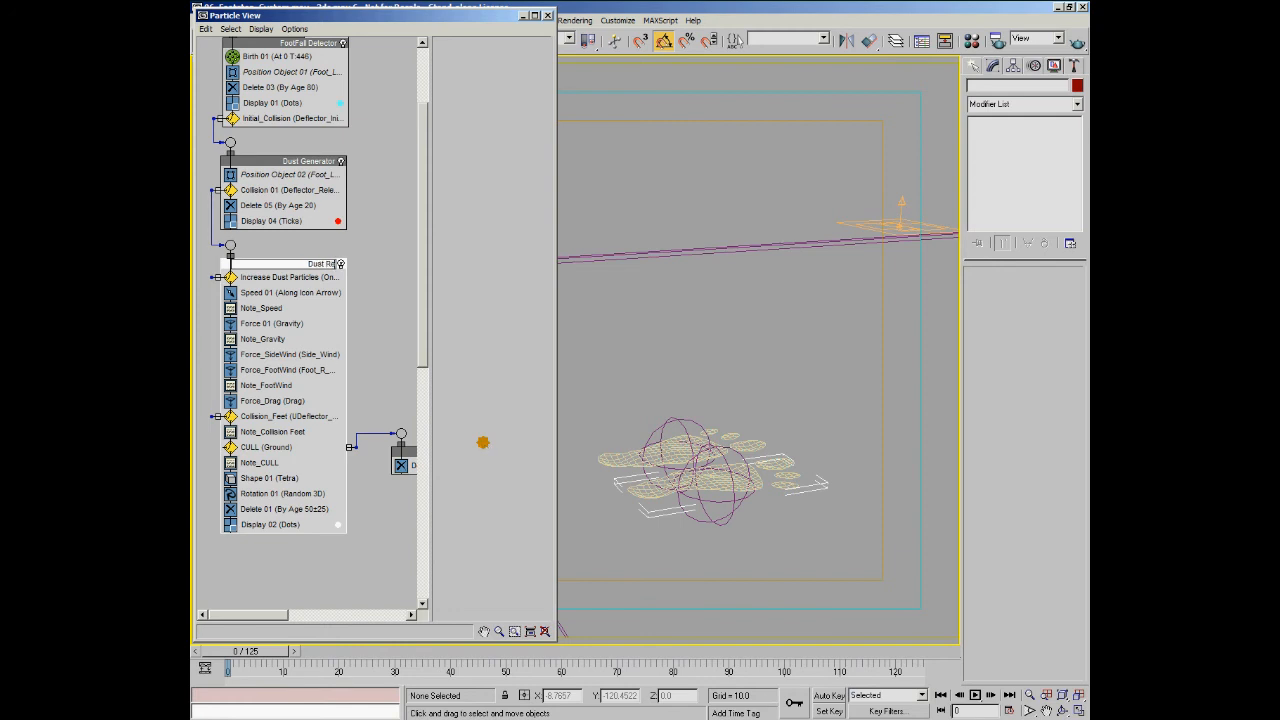
Rename the third event as Dust Release and set the Dust Generator's display type to Dots.
{"action": "key", "text": "Return"}
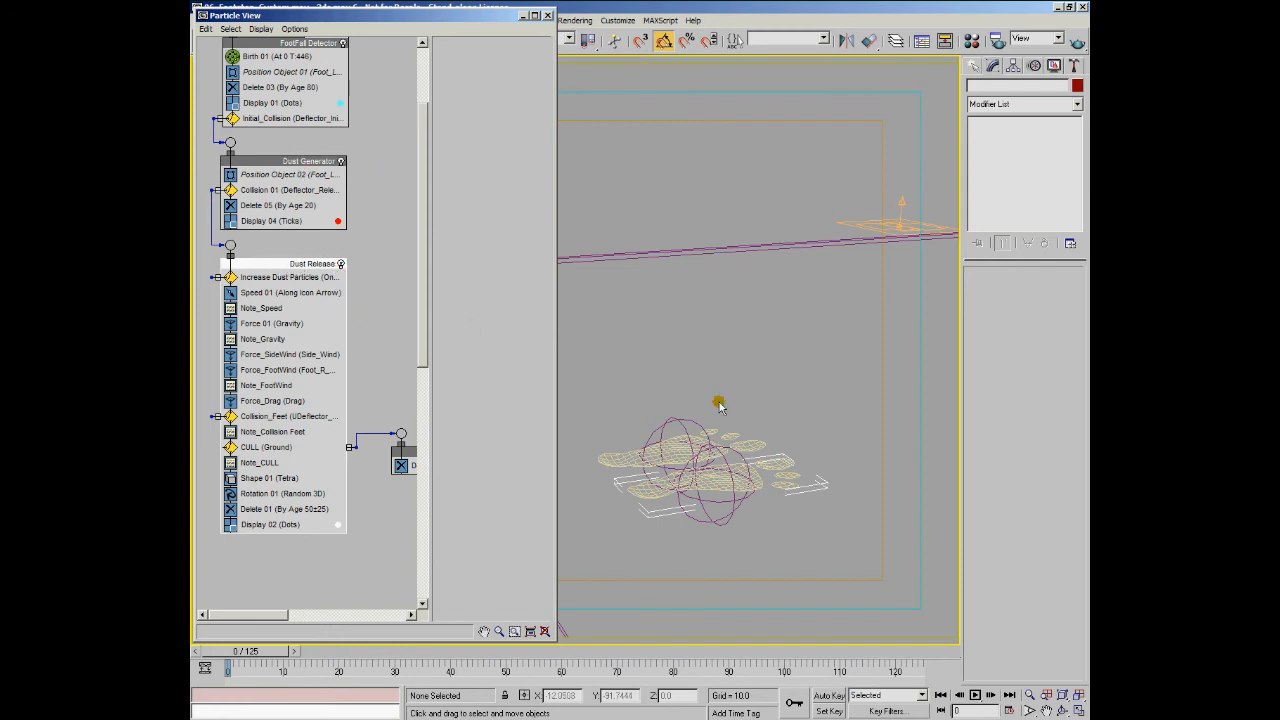
{"action": "left_click_drag", "start_coordinate": [248, 652], "coordinate": [267, 652]}
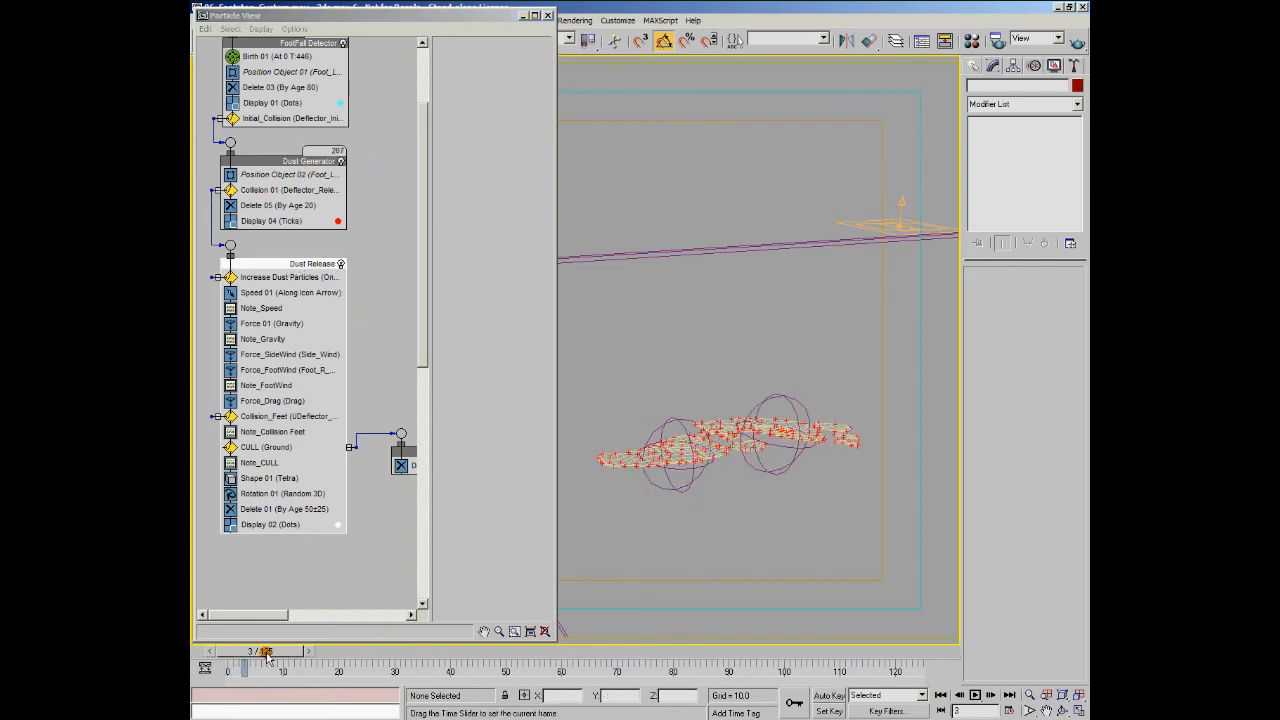
{"action": "left_click", "coordinate": [338, 208]}
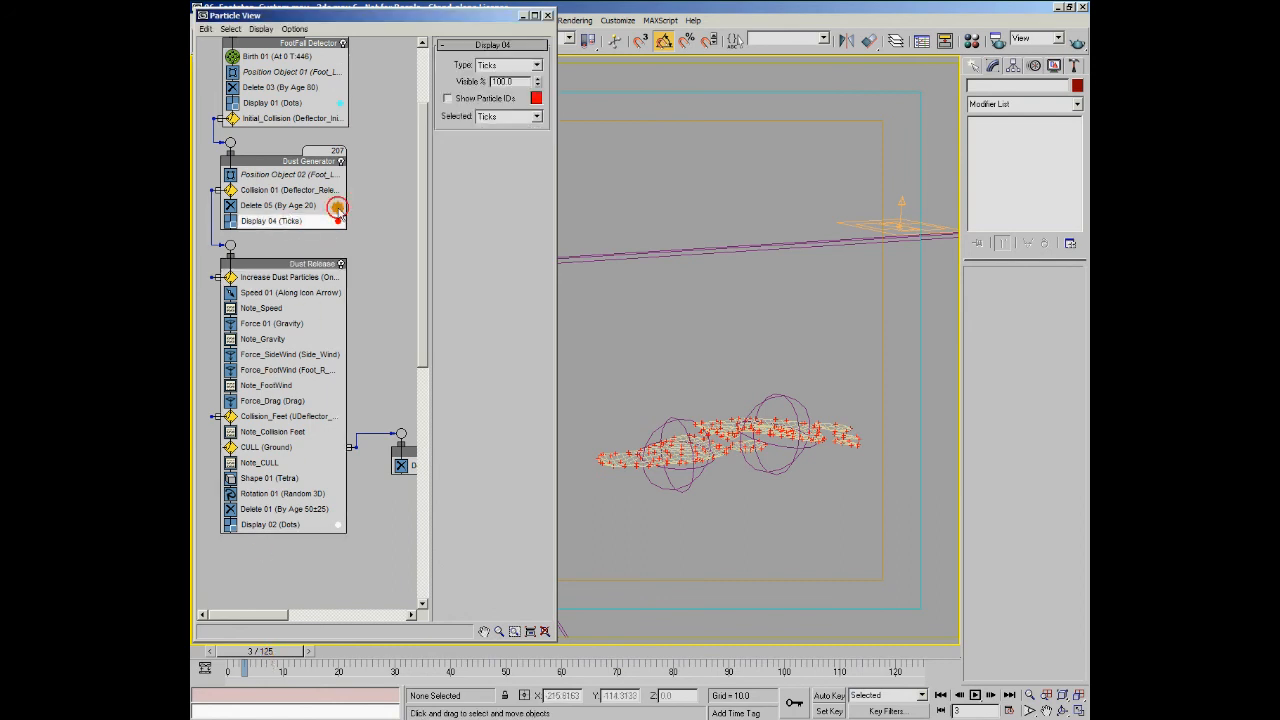
{"action": "left_click", "coordinate": [537, 65]}
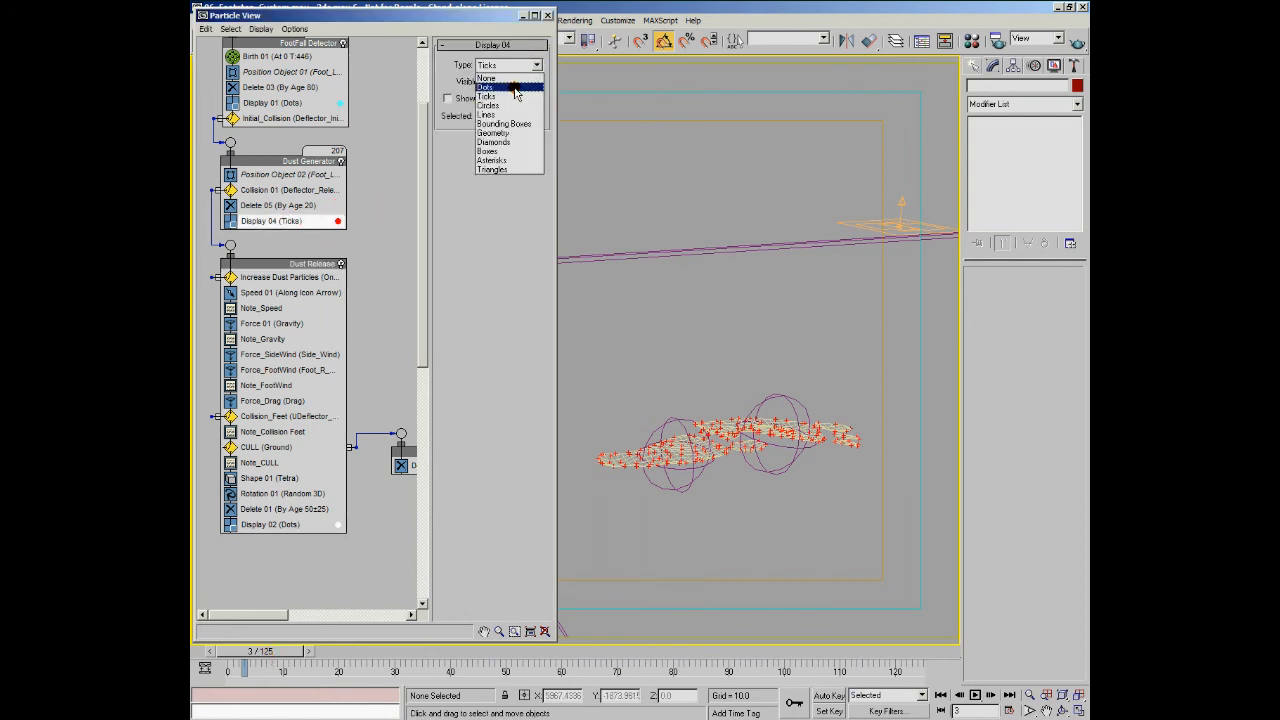
{"action": "left_click", "coordinate": [510, 87]}
{"action": "middle_click_drag", "start_coordinate": [779, 366], "coordinate": [758, 430], "text": "alt"}
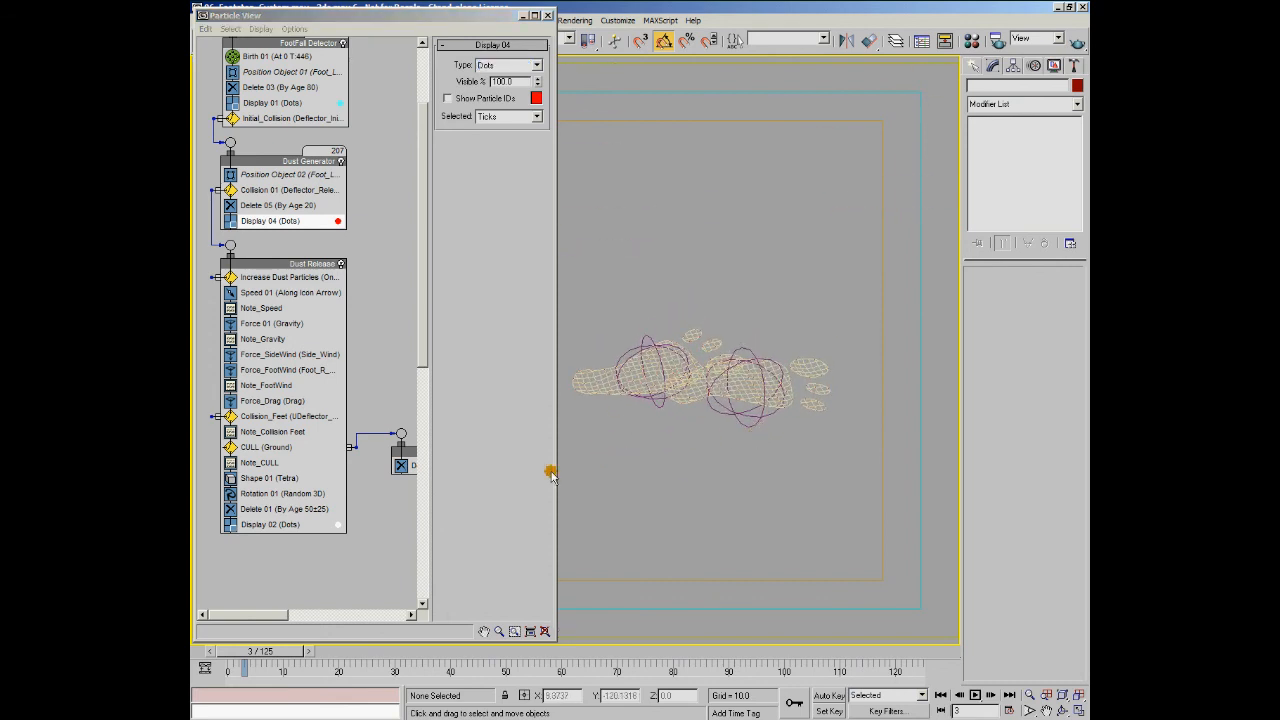
Set the Dust Release display type to Ticks and advance the animation to frame 28.
{"action": "left_click", "coordinate": [272, 524]}
{"action": "left_click", "coordinate": [537, 65]}
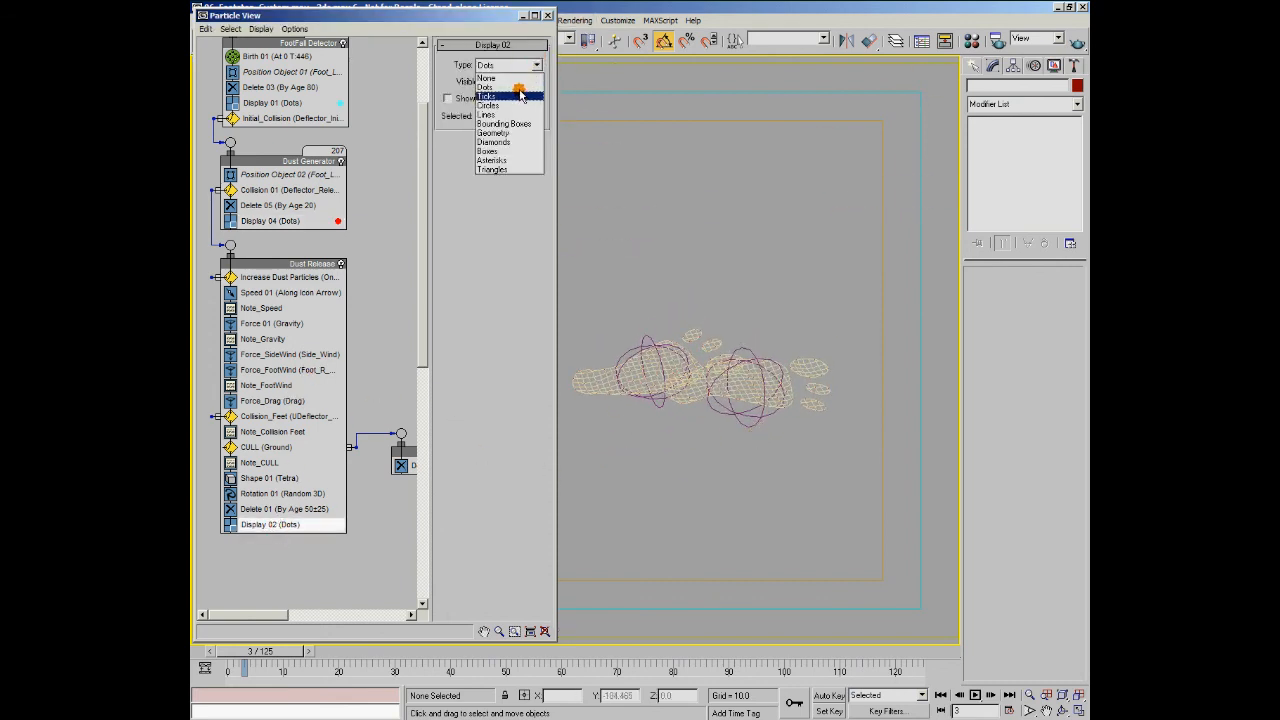
{"action": "left_click", "coordinate": [518, 96]}
{"action": "left_click_drag", "start_coordinate": [260, 651], "coordinate": [386, 668]}
{"action": "middle_click_drag", "start_coordinate": [730, 432], "coordinate": [754, 508], "text": "alt"}
{"action": "middle_click_drag", "start_coordinate": [723, 598], "coordinate": [698, 532], "text": "alt"}
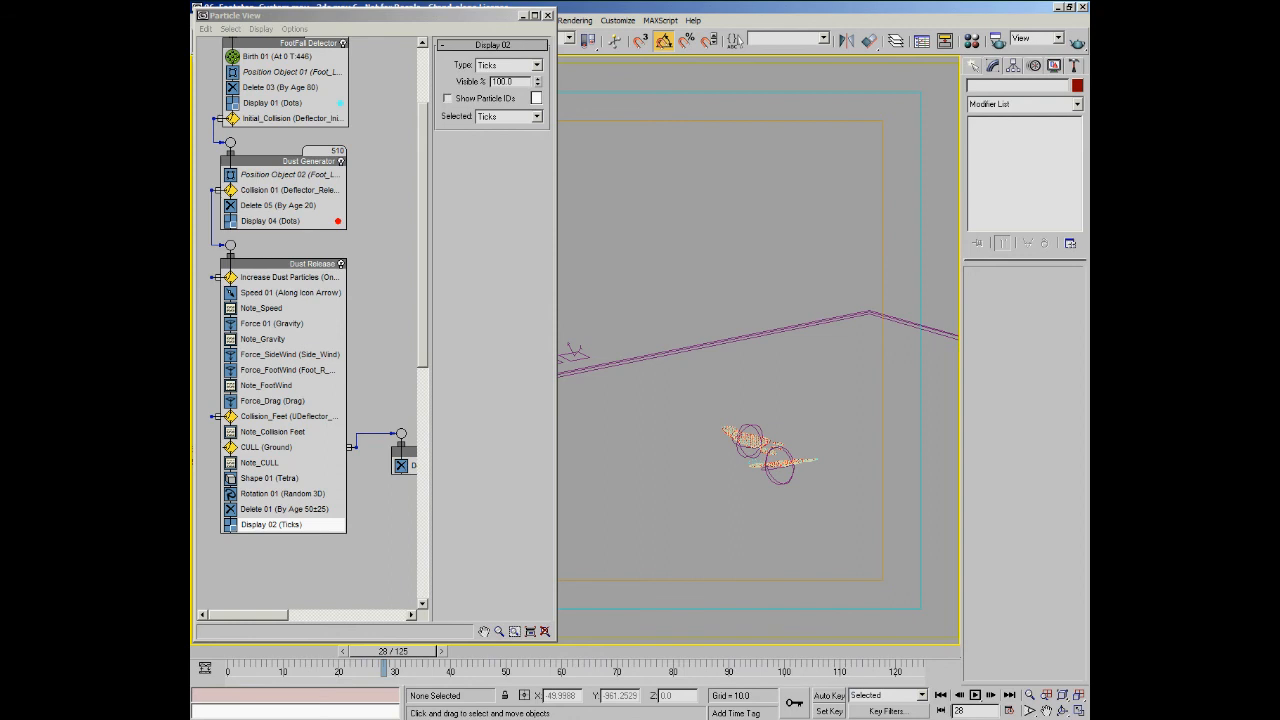
Turn the Dust Generator's Collision 01 test back on and clear the Cache 01 particle cache at frame 0.
{"action": "left_click", "coordinate": [425, 577]}
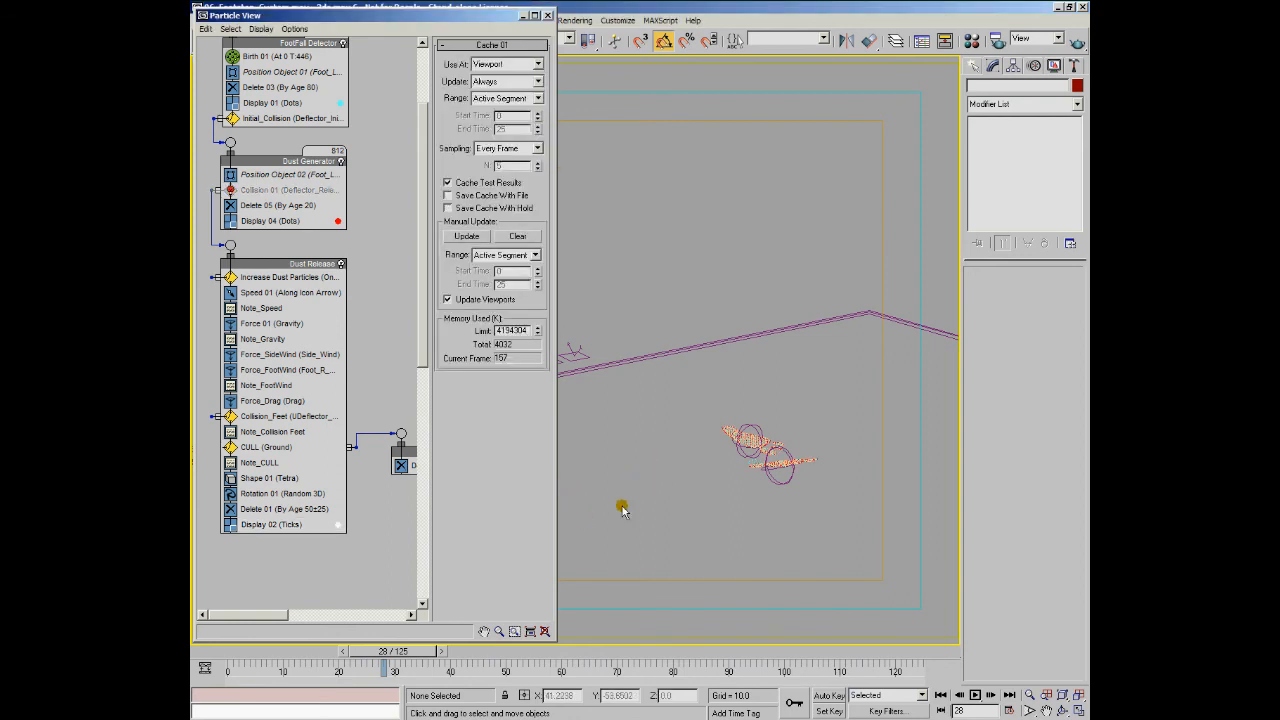
{"action": "scroll", "coordinate": [405, 380], "scroll_direction": "up", "scroll_amount": 3}
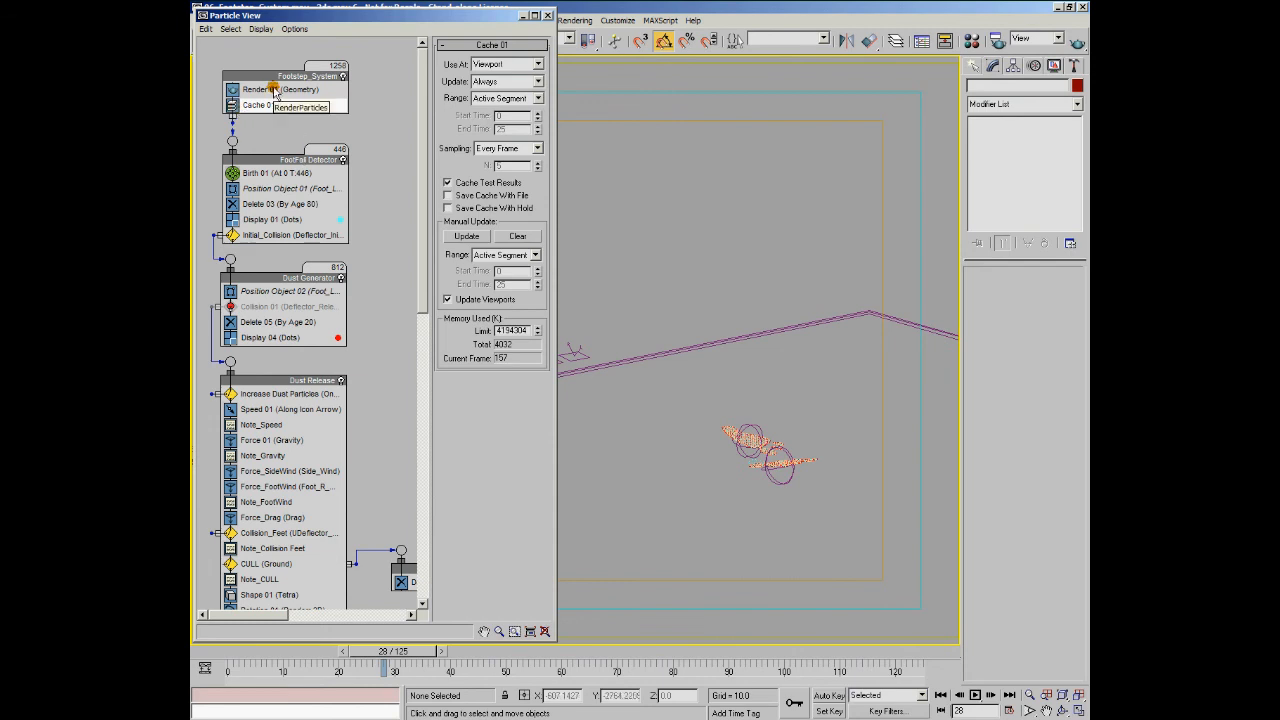
{"action": "left_click", "coordinate": [272, 89]}
{"action": "left_click", "coordinate": [272, 105]}
{"action": "left_click_drag", "start_coordinate": [385, 651], "coordinate": [200, 651]}
{"action": "left_click", "coordinate": [233, 306]}
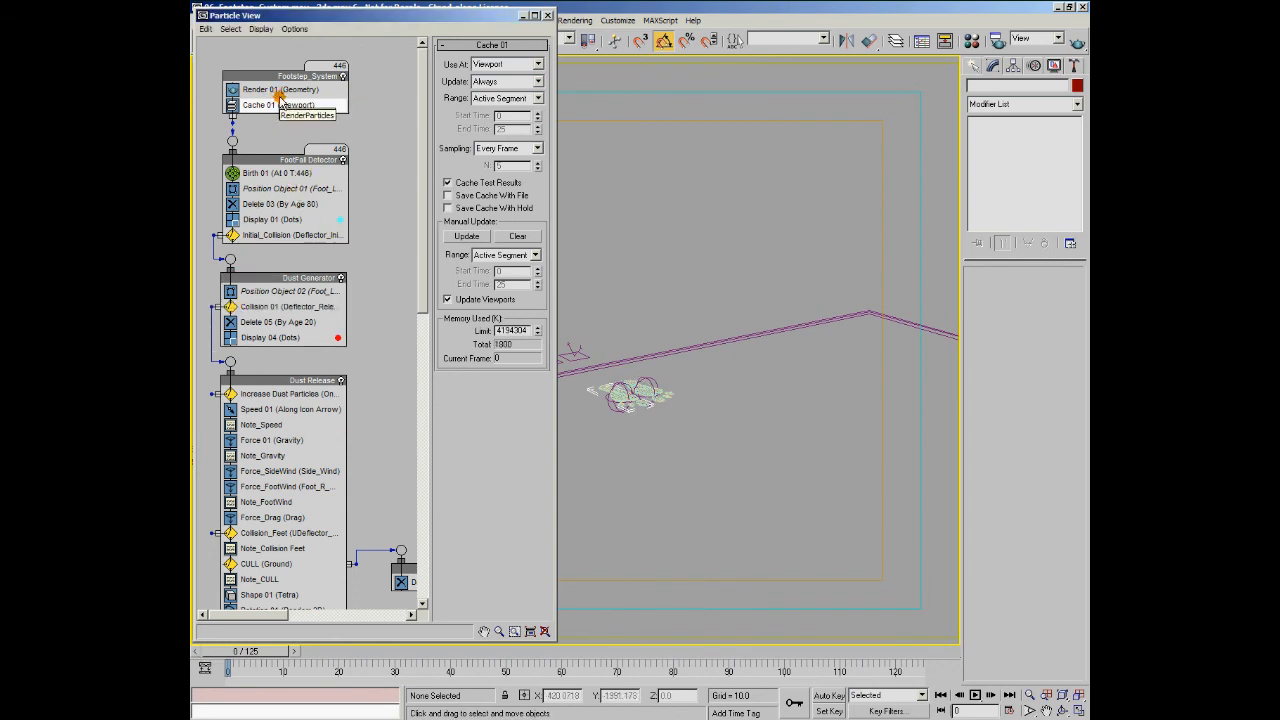
{"action": "left_click", "coordinate": [515, 236]}
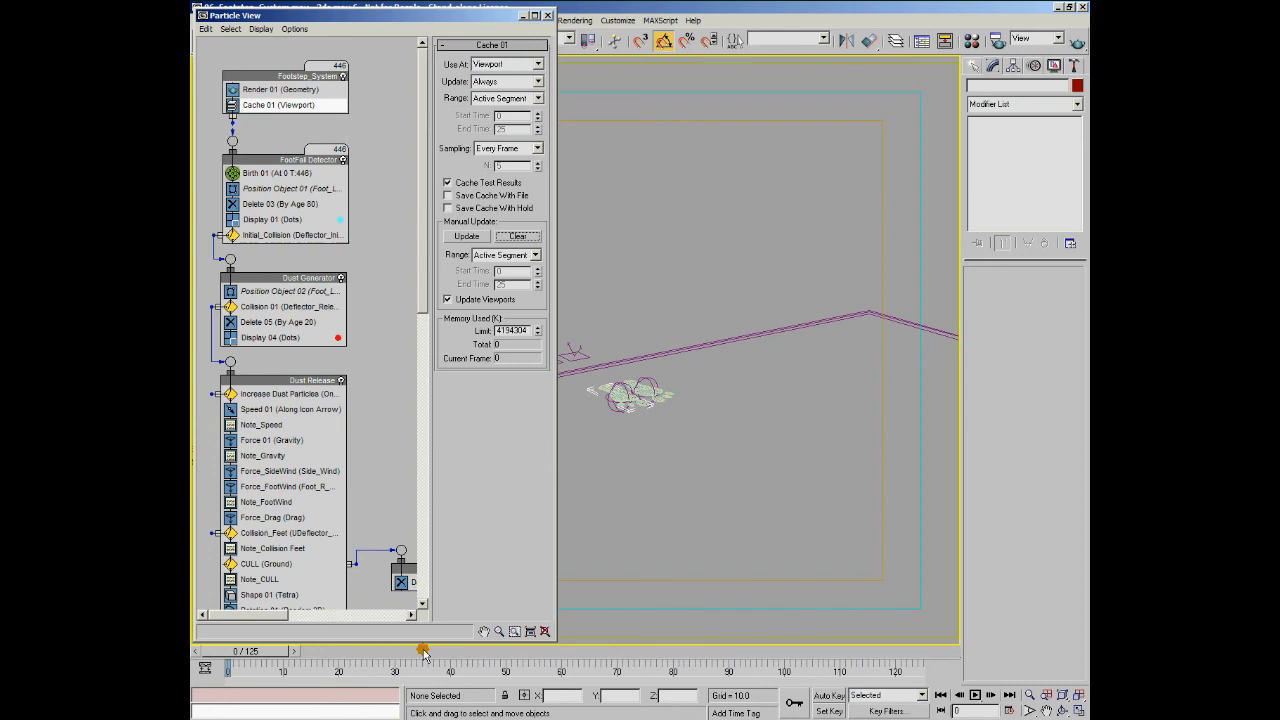
Play the animation to check the released dust particles and return to frame 0.
{"action": "left_click", "coordinate": [976, 697]}
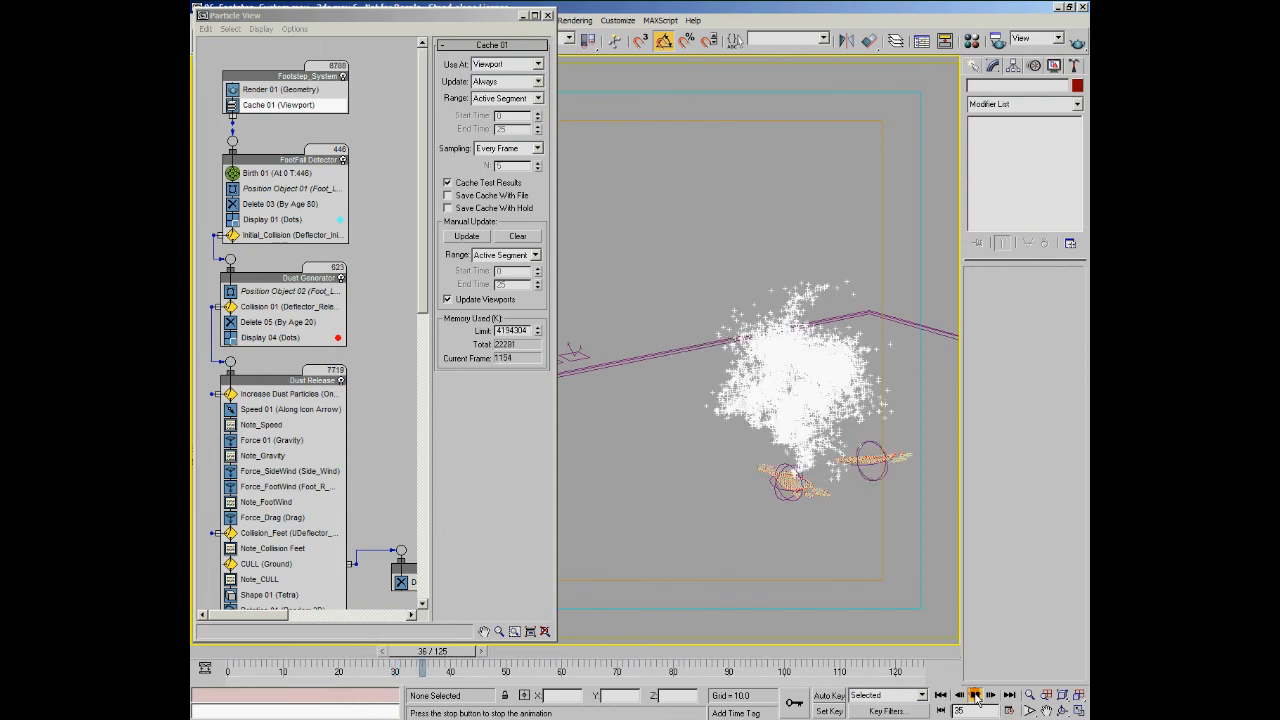
{"action": "left_click", "coordinate": [975, 695]}
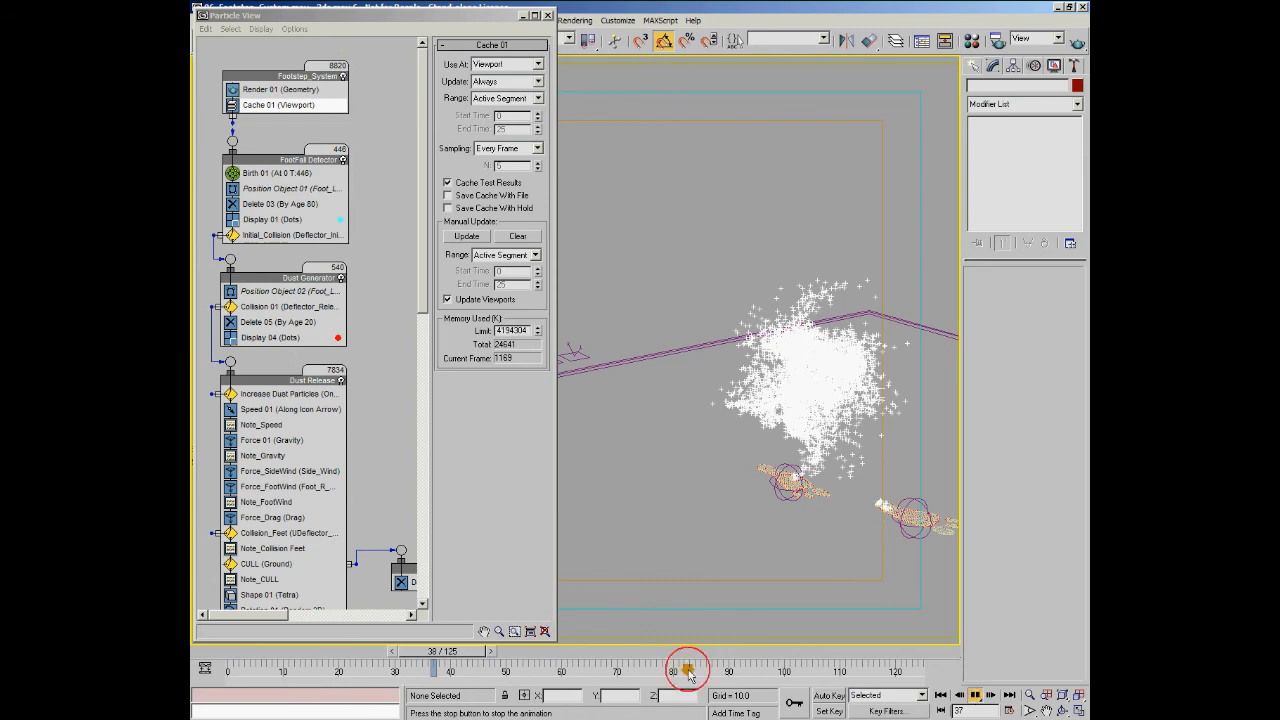
{"action": "left_click_drag", "start_coordinate": [449, 645], "coordinate": [246, 653]}
Set the display type of Display 02 in the Dust Release event to Dots.
{"action": "left_click_drag", "start_coordinate": [420, 241], "coordinate": [422, 309]}
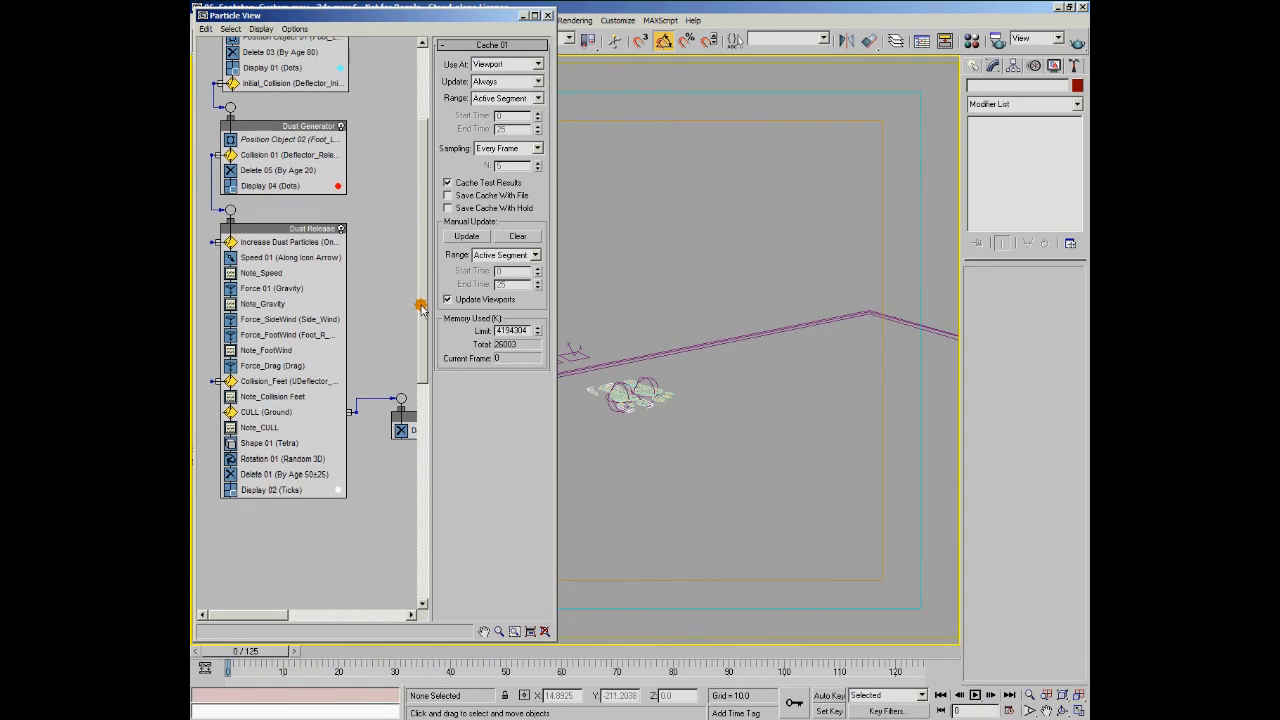
{"action": "left_click", "coordinate": [270, 489]}
{"action": "left_click", "coordinate": [536, 65]}
{"action": "left_click", "coordinate": [510, 87]}
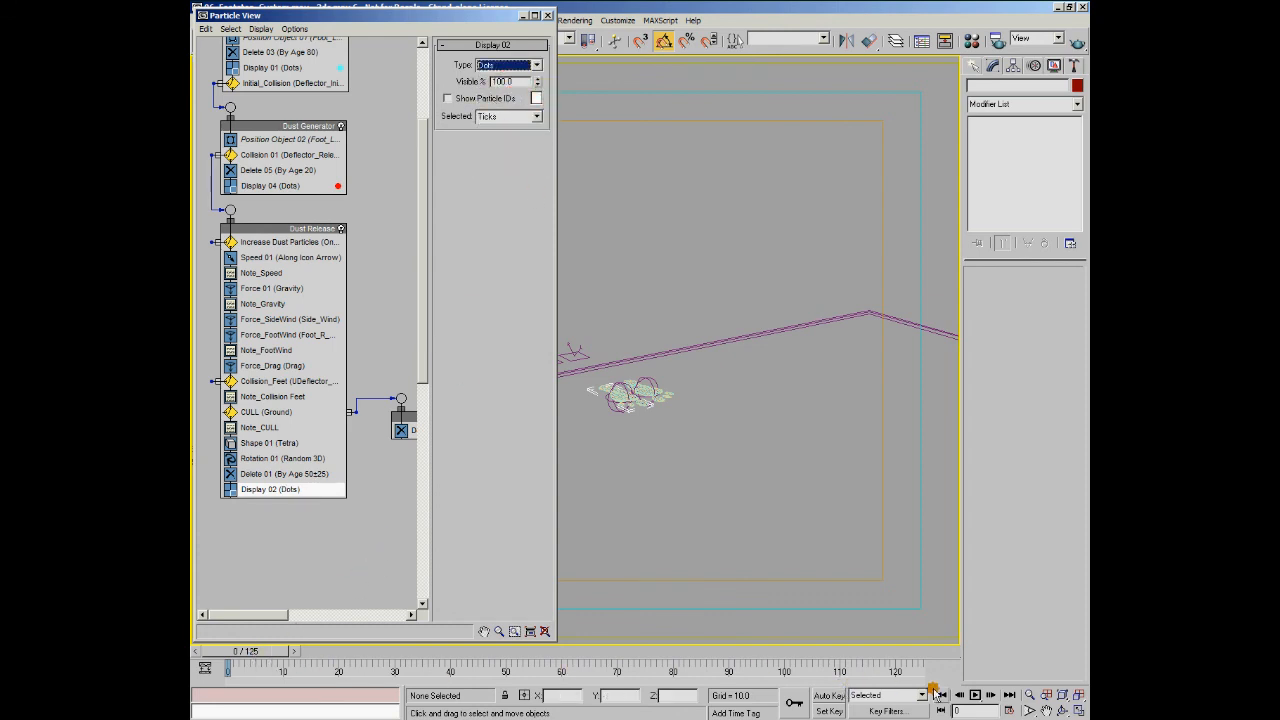
Play the animation while examining the Increase Dust Particles and Speed 01 settings of the Dust Release event.
{"action": "left_click", "coordinate": [975, 695]}
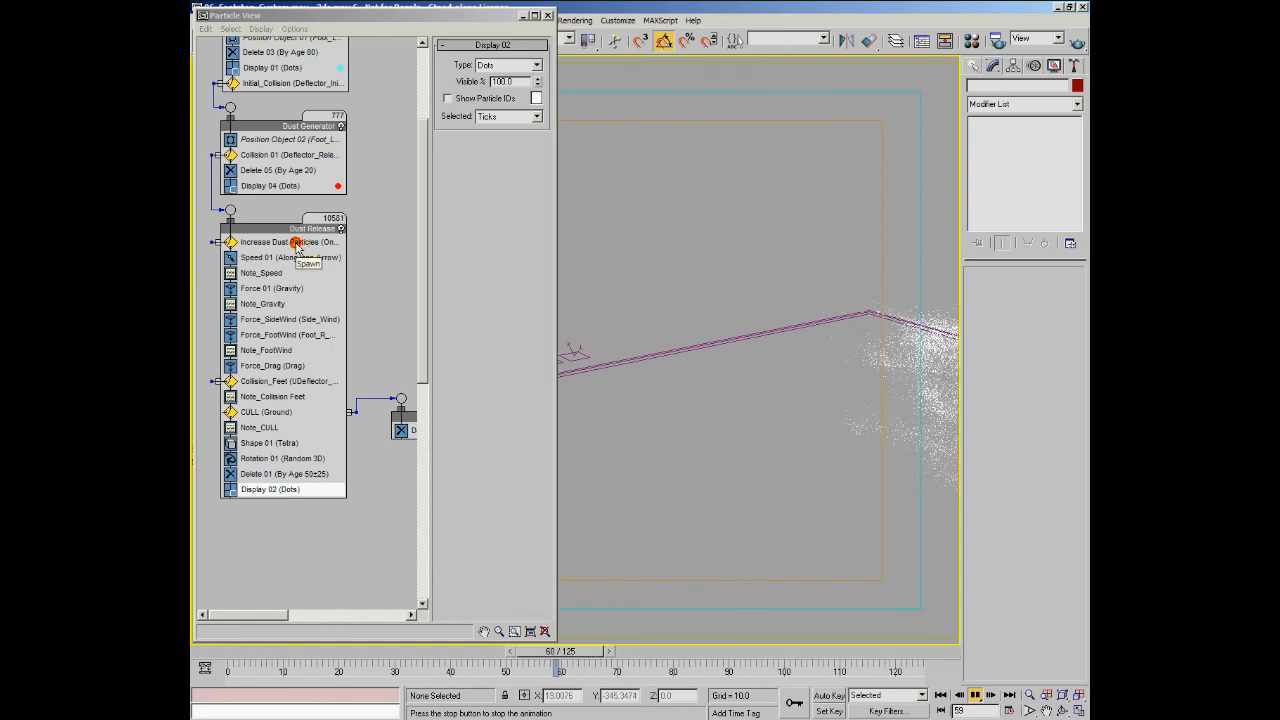
{"action": "left_click", "coordinate": [296, 245]}
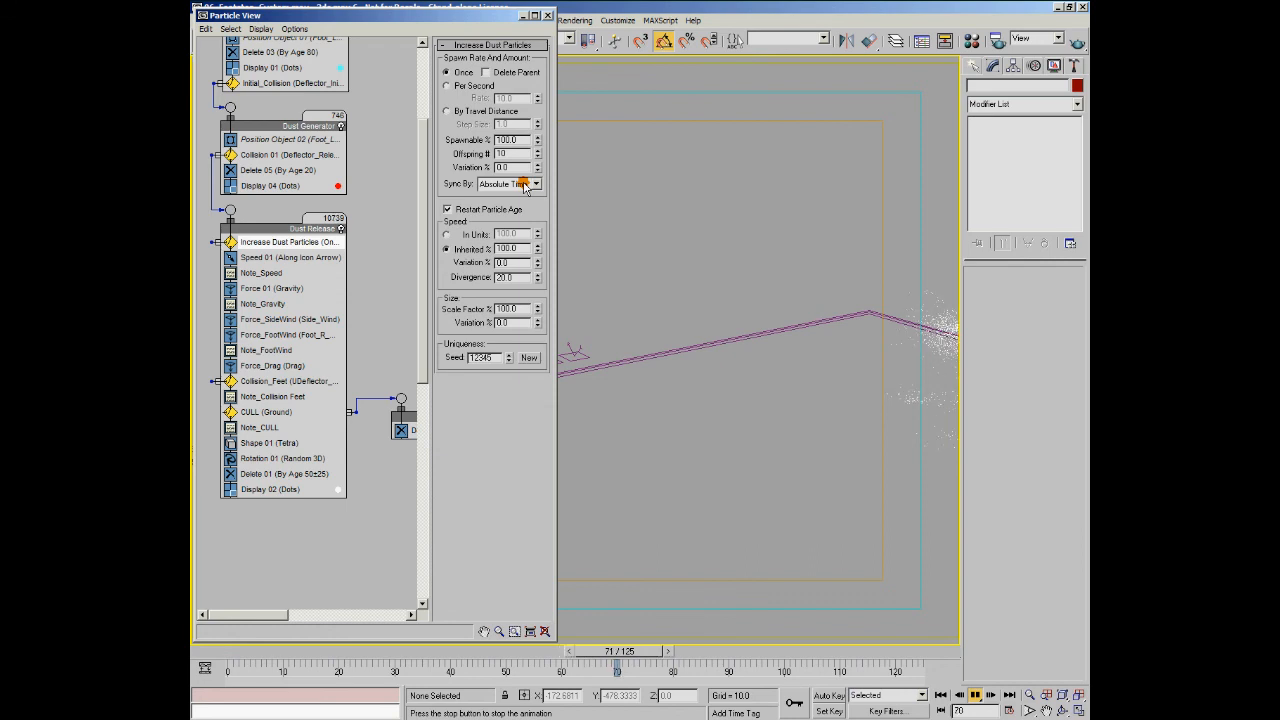
{"action": "left_click", "coordinate": [265, 258]}
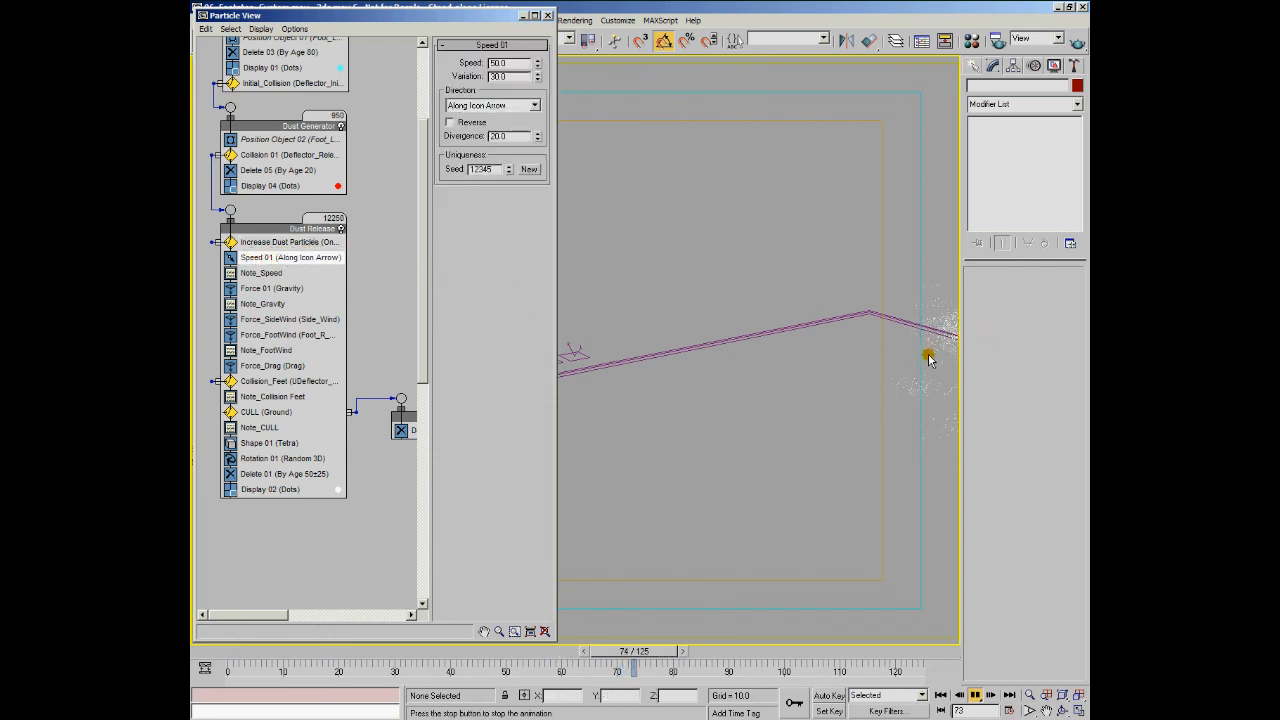
{"action": "left_click", "coordinate": [783, 369]}
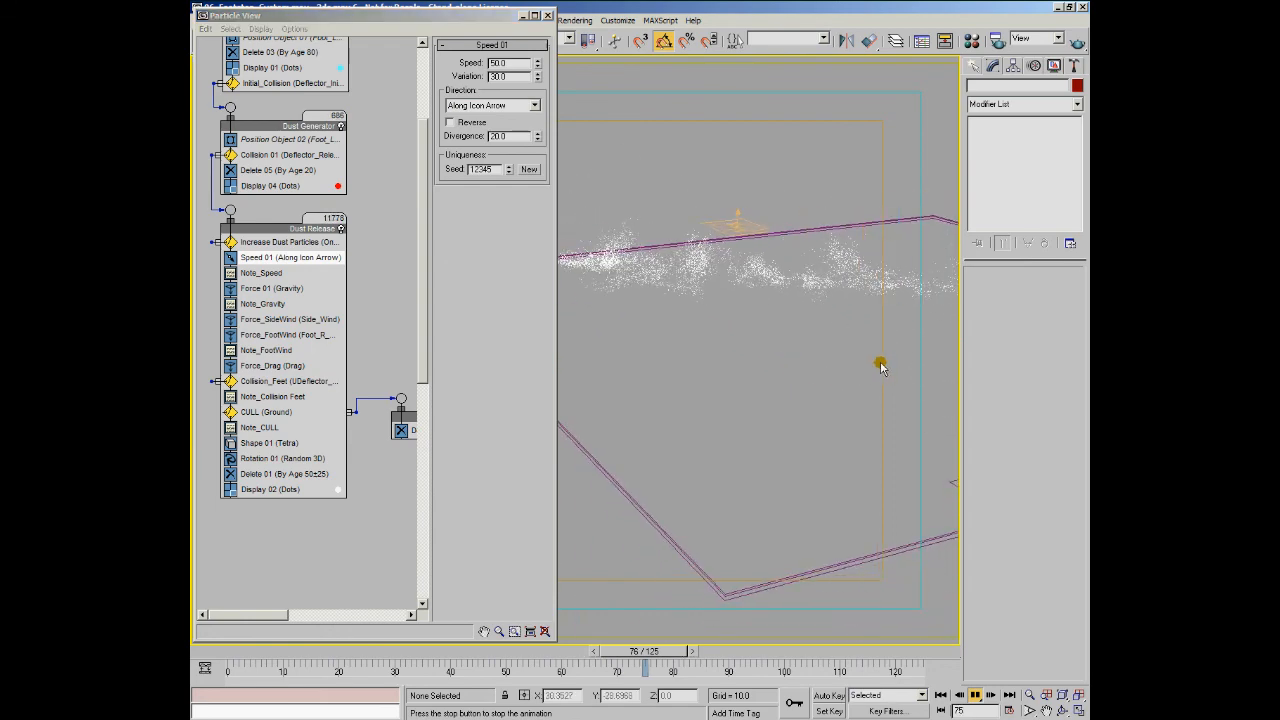
{"action": "middle_click_drag", "start_coordinate": [832, 298], "coordinate": [800, 378]}
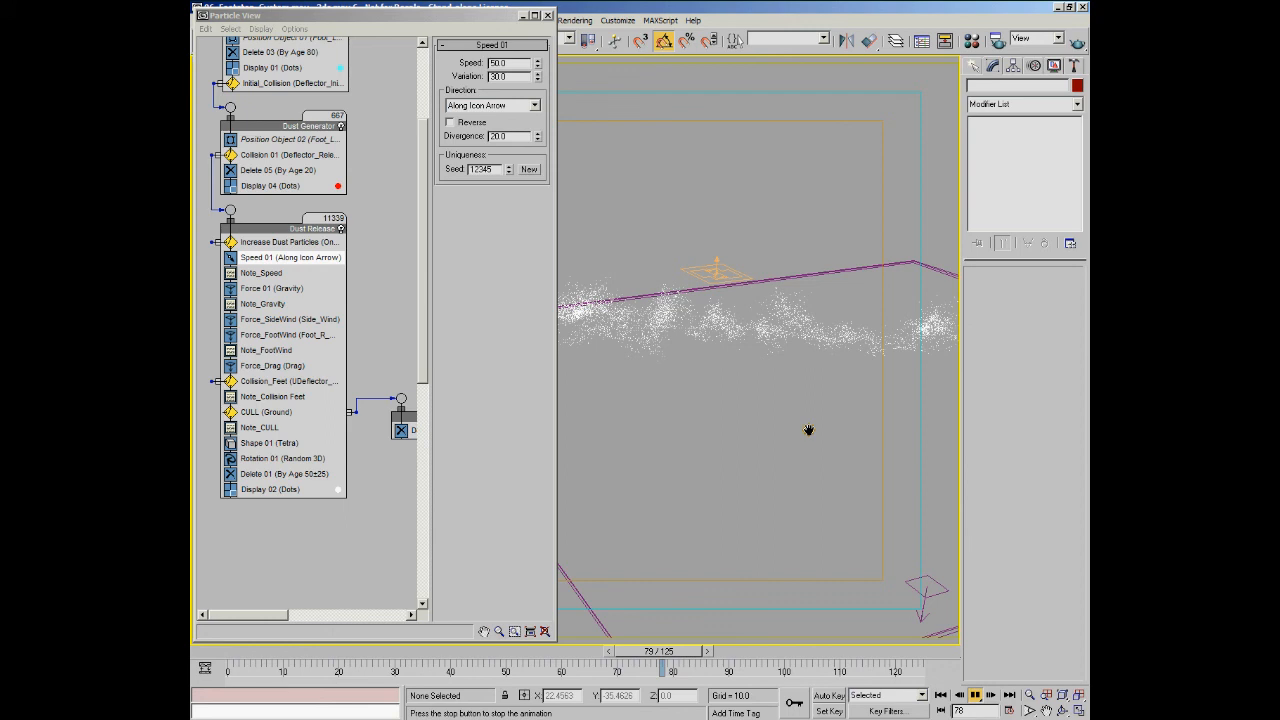
Examine the gravity, side wind and foot wind forces of Dust Release during playback, and stop the animation for a closer look at the feet.
{"action": "left_click", "coordinate": [258, 290]}
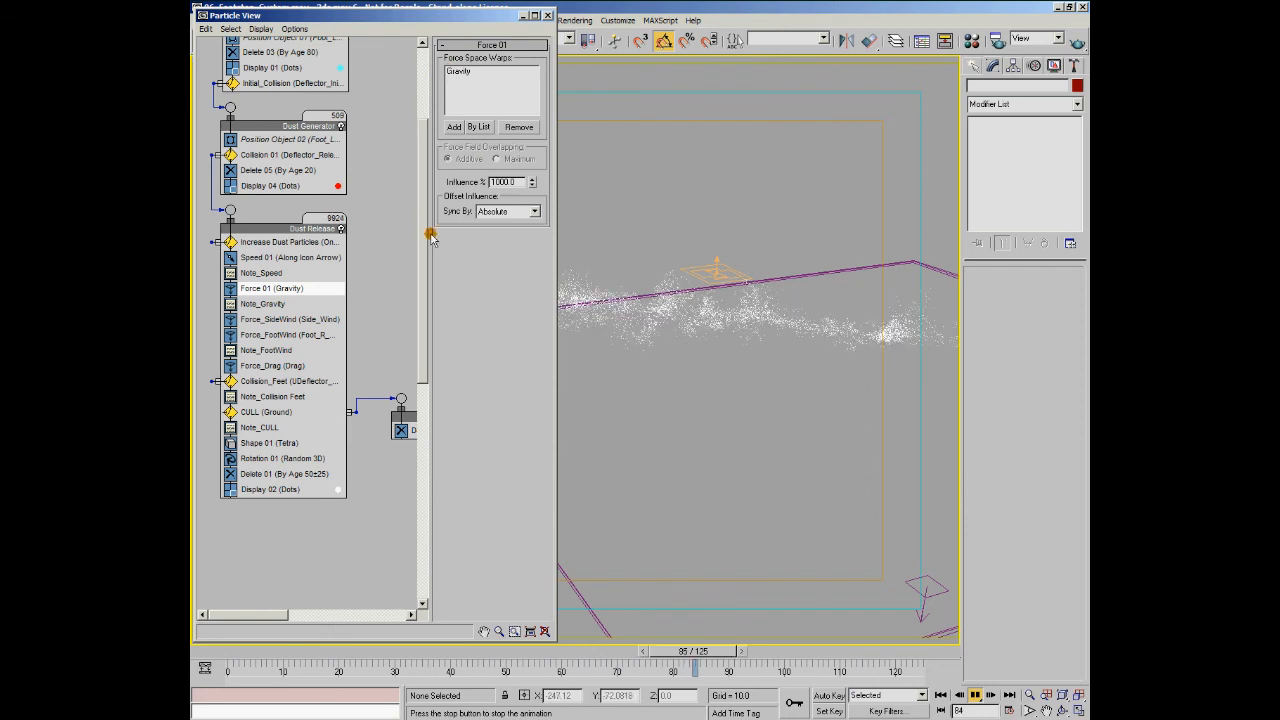
{"action": "left_click", "coordinate": [253, 320]}
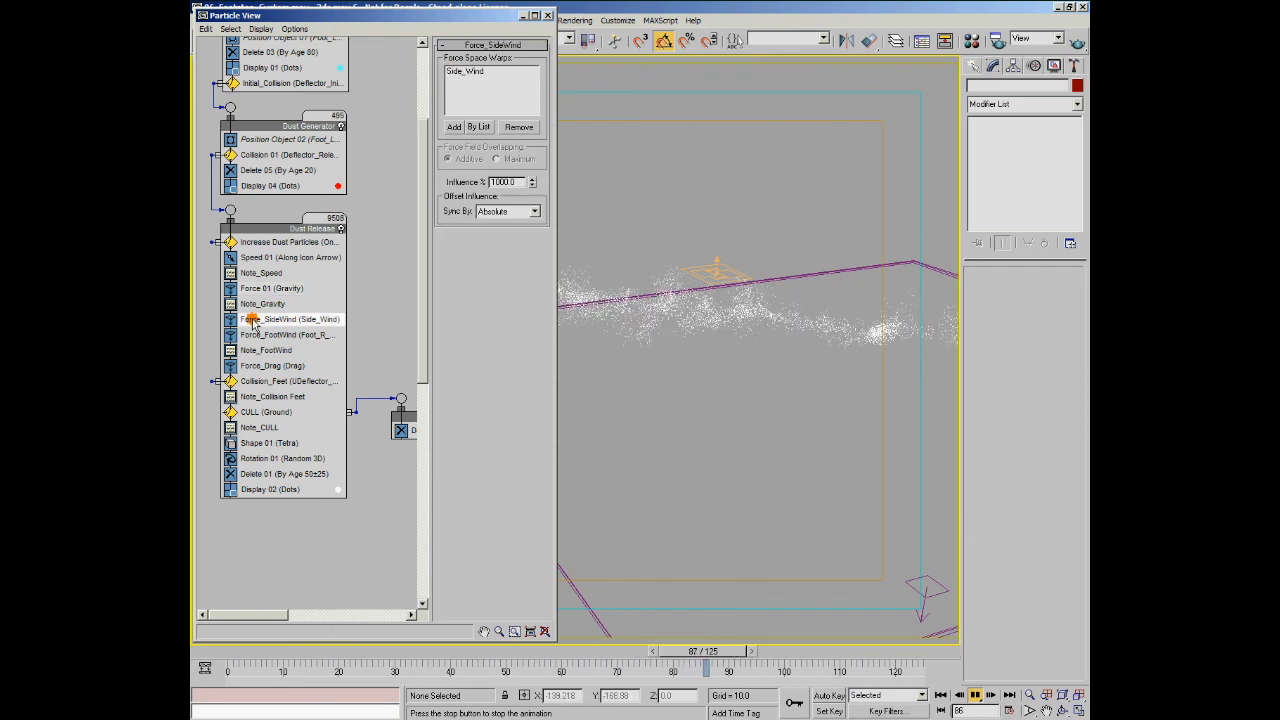
{"action": "middle_click_drag", "start_coordinate": [785, 339], "coordinate": [823, 337], "text": "alt"}
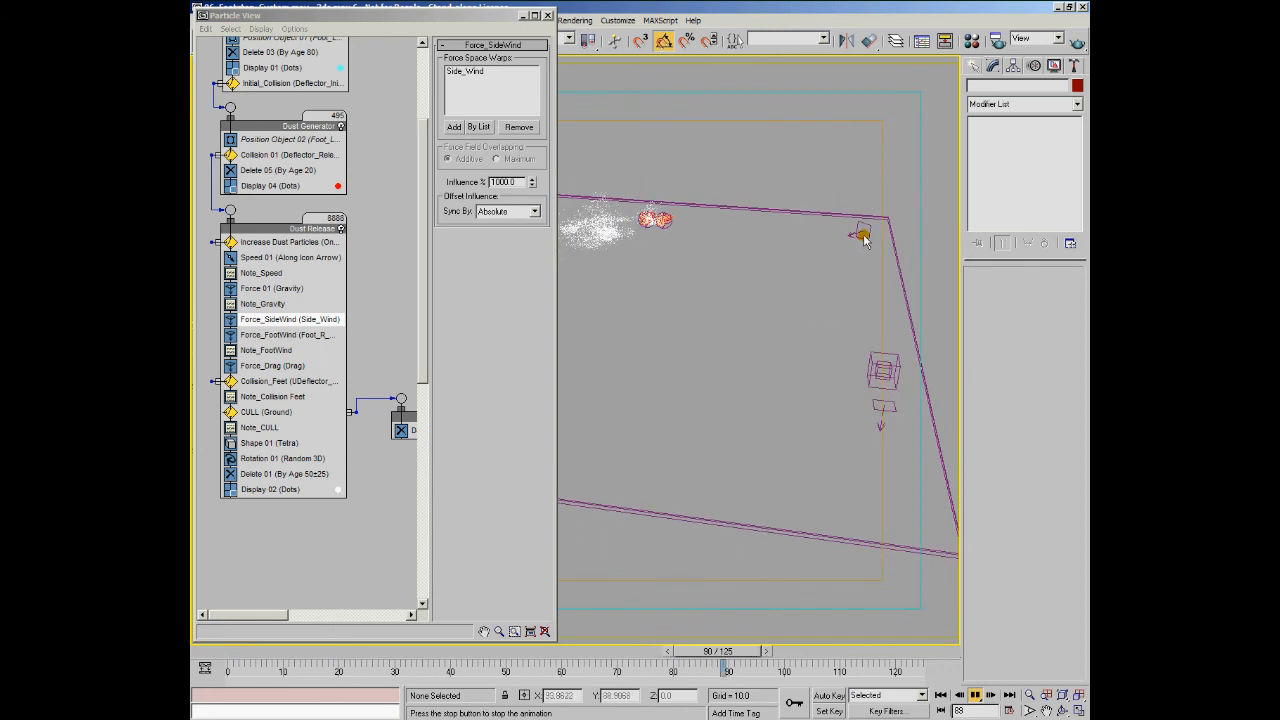
{"action": "left_click", "coordinate": [263, 336]}
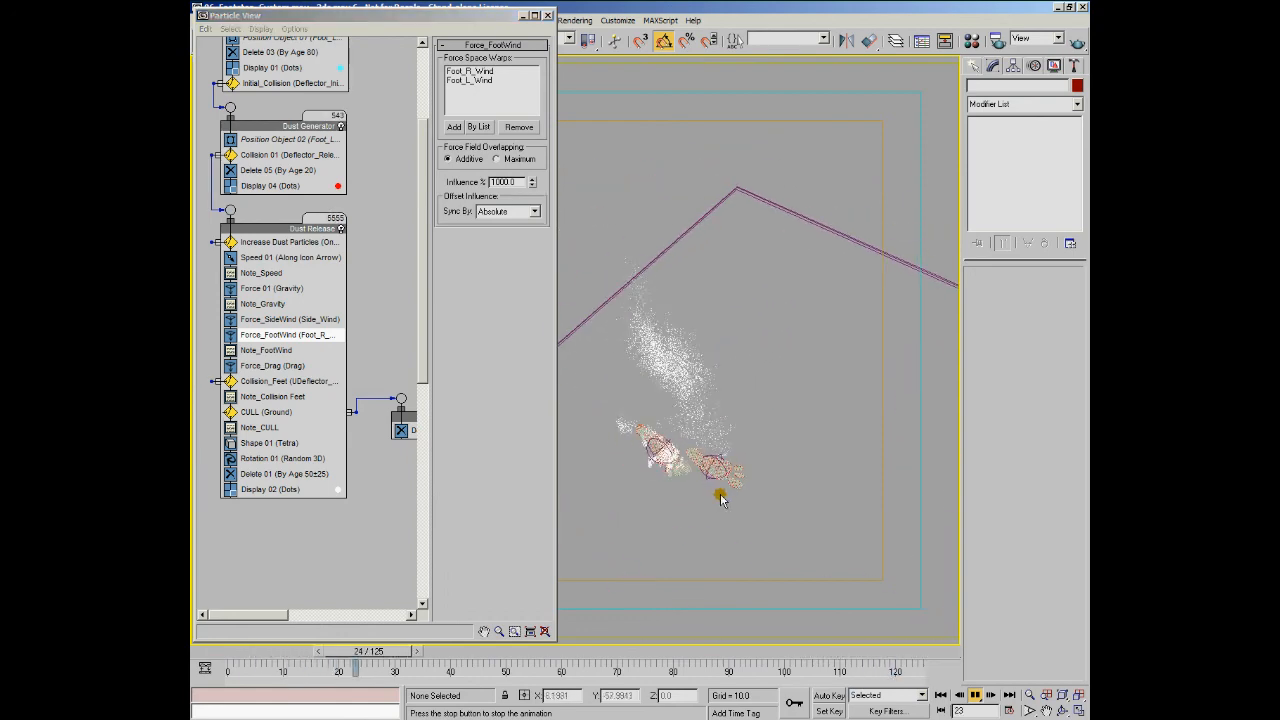
{"action": "left_click", "coordinate": [976, 697]}
{"action": "middle_click_drag", "start_coordinate": [572, 215], "coordinate": [814, 379]}
{"action": "scroll", "coordinate": [728, 346], "scroll_direction": "up", "scroll_amount": 2}
{"action": "middle_click_drag", "start_coordinate": [717, 323], "coordinate": [650, 322]}
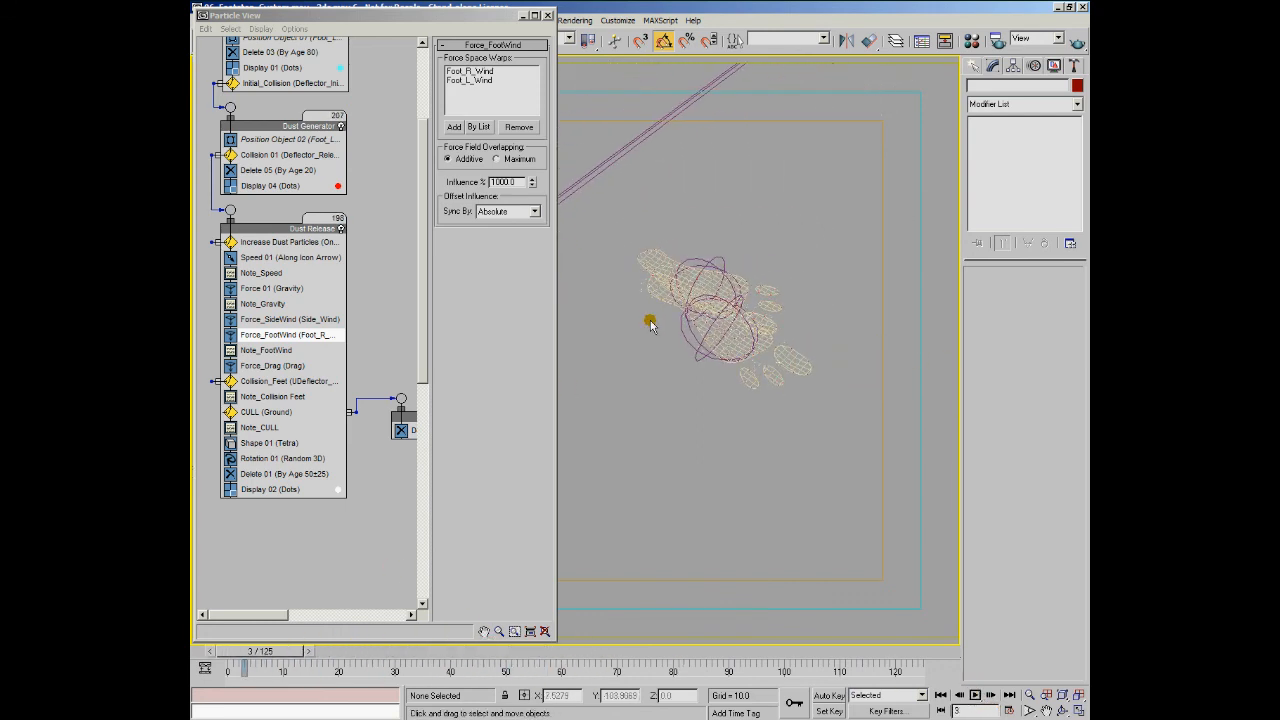
Review the Force_Drag, Collision_Feet and CULL settings of the Dust Release event.
{"action": "left_click", "coordinate": [270, 367]}
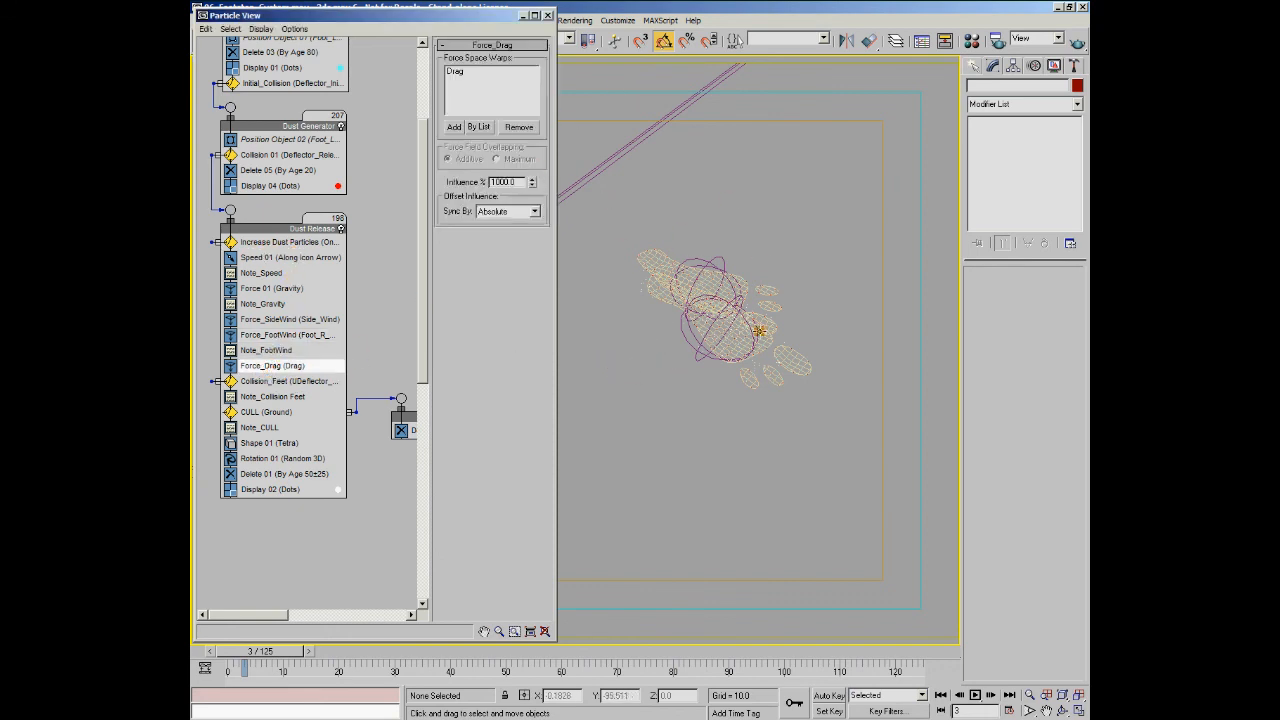
{"action": "left_click", "coordinate": [262, 386]}
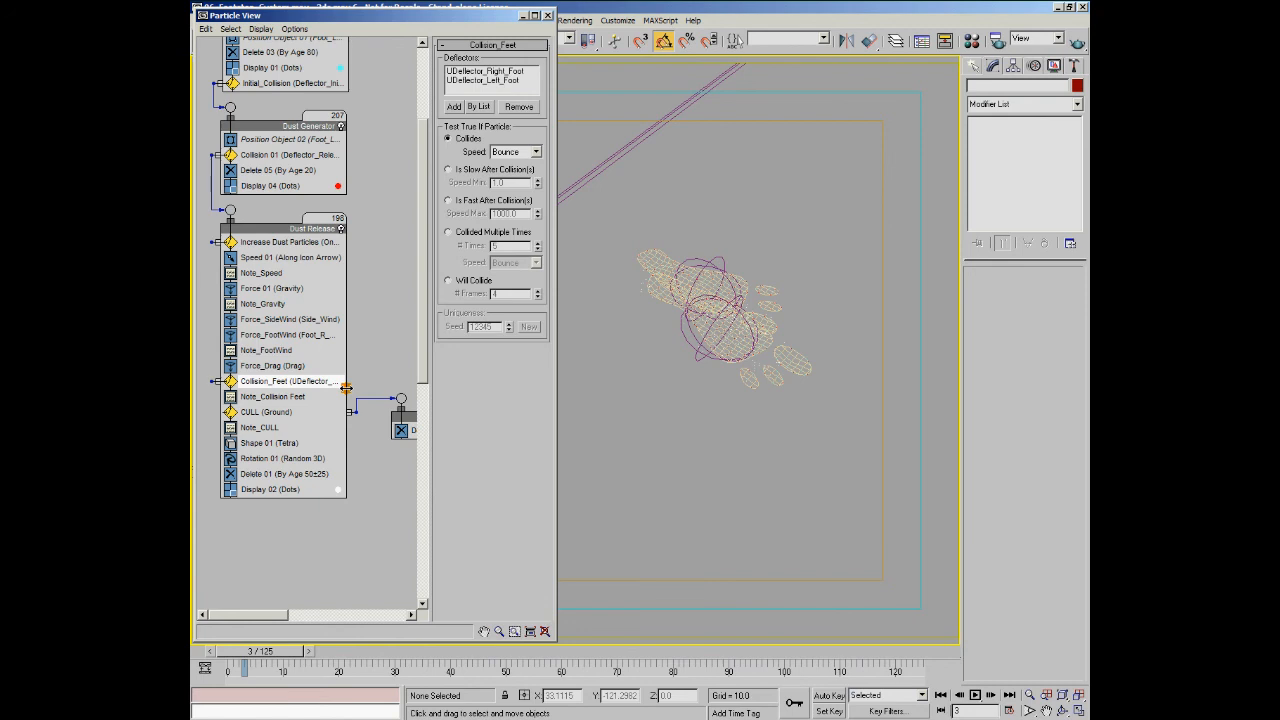
{"action": "left_click", "coordinate": [262, 411]}
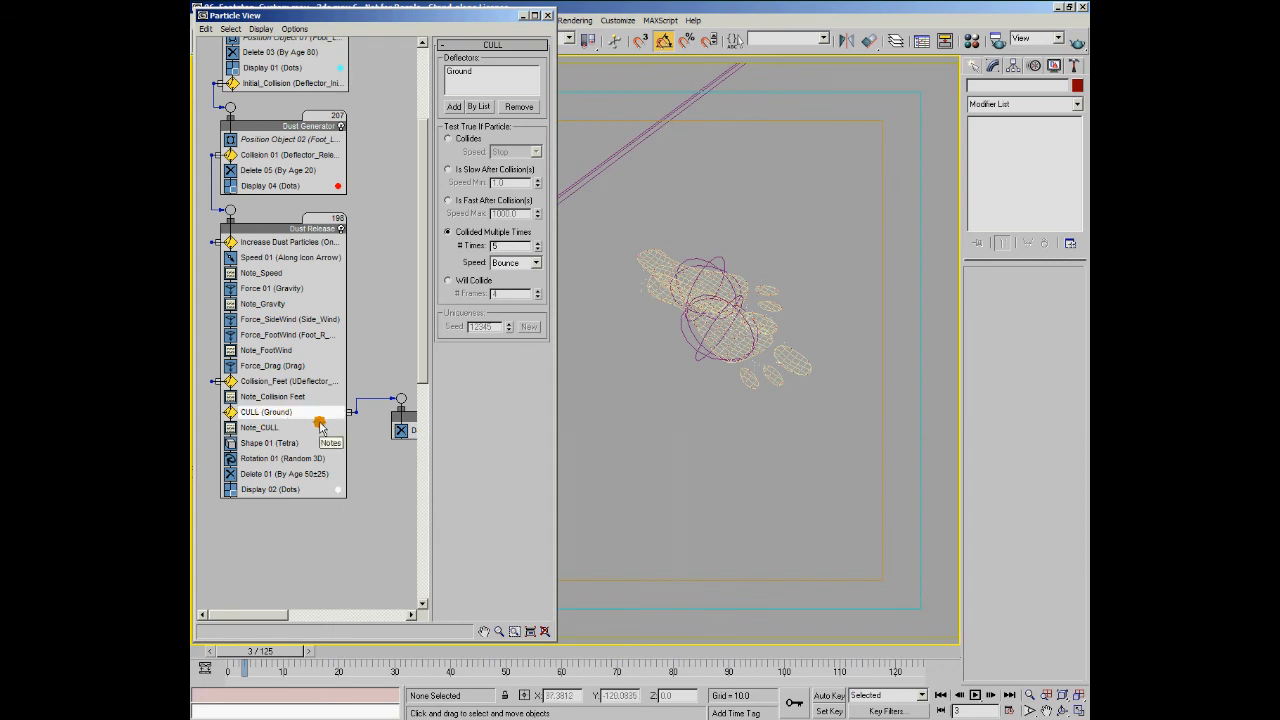
{"action": "left_click_drag", "start_coordinate": [255, 614], "coordinate": [255, 563]}
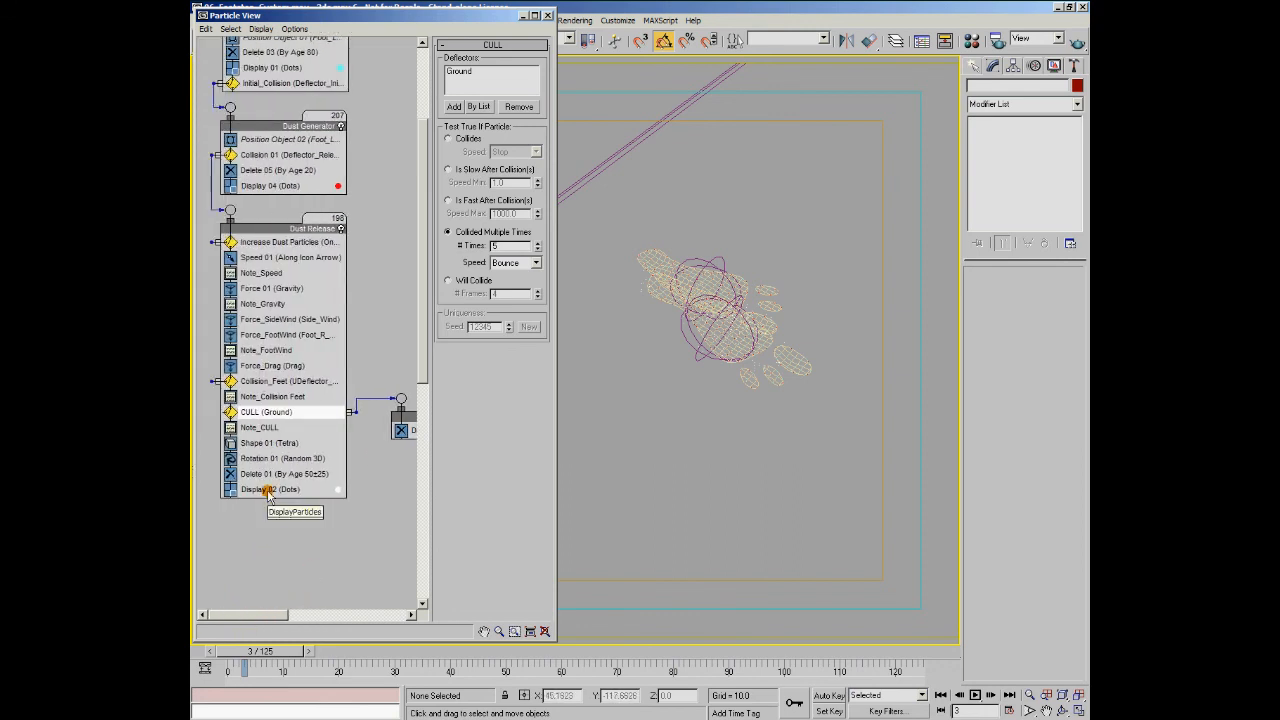
{"action": "left_click", "coordinate": [267, 427]}
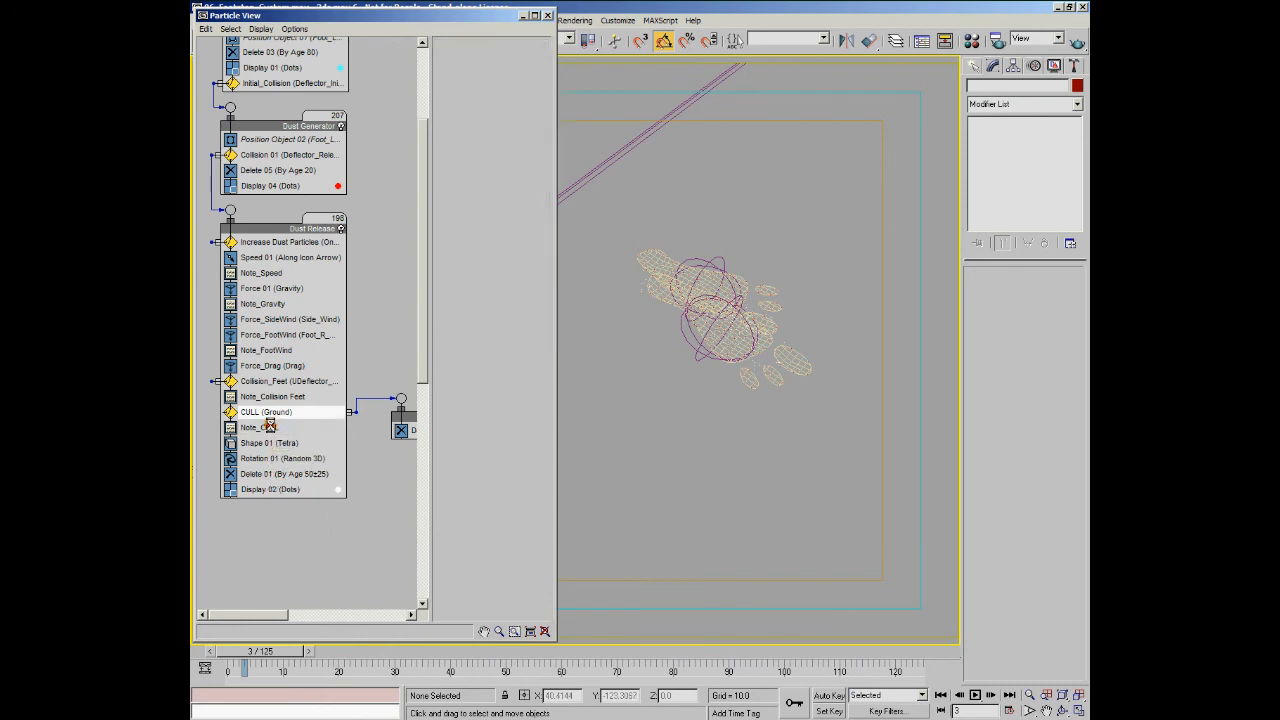
Review the Shape 01, Rotation 01 and Delete 01 settings of the Dust Release event.
{"action": "left_click", "coordinate": [264, 443]}
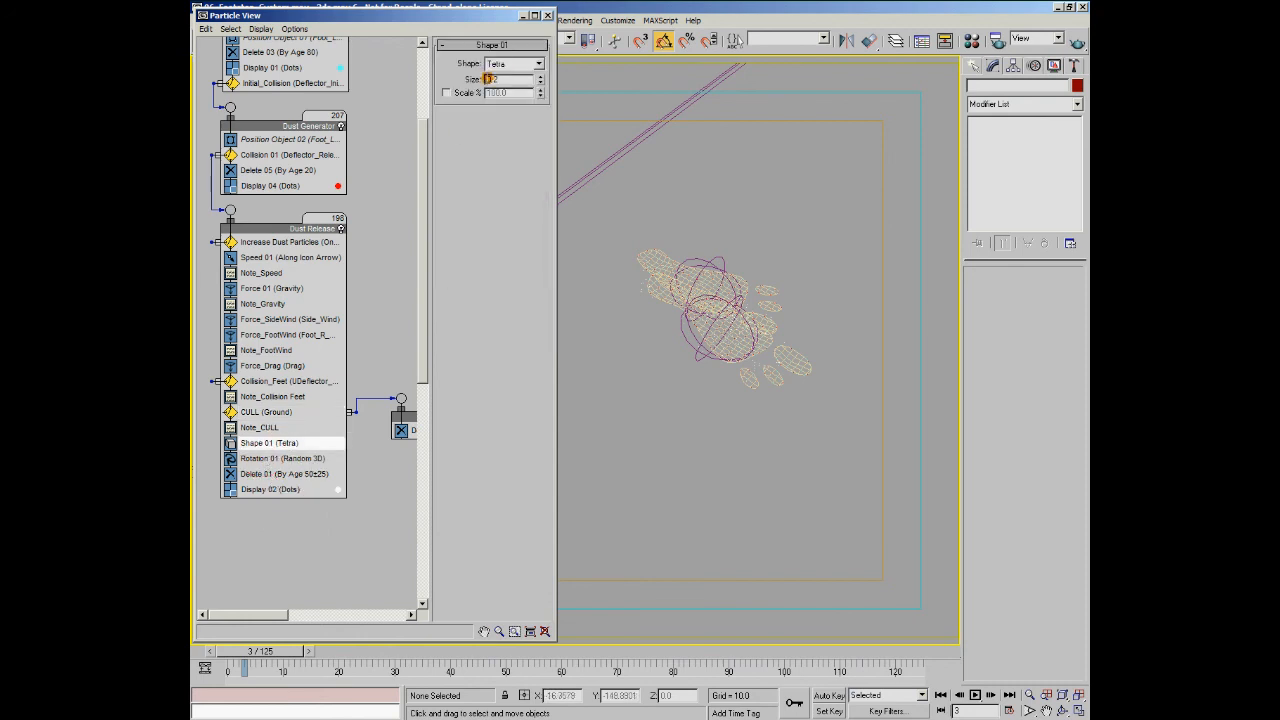
{"action": "left_click", "coordinate": [270, 458]}
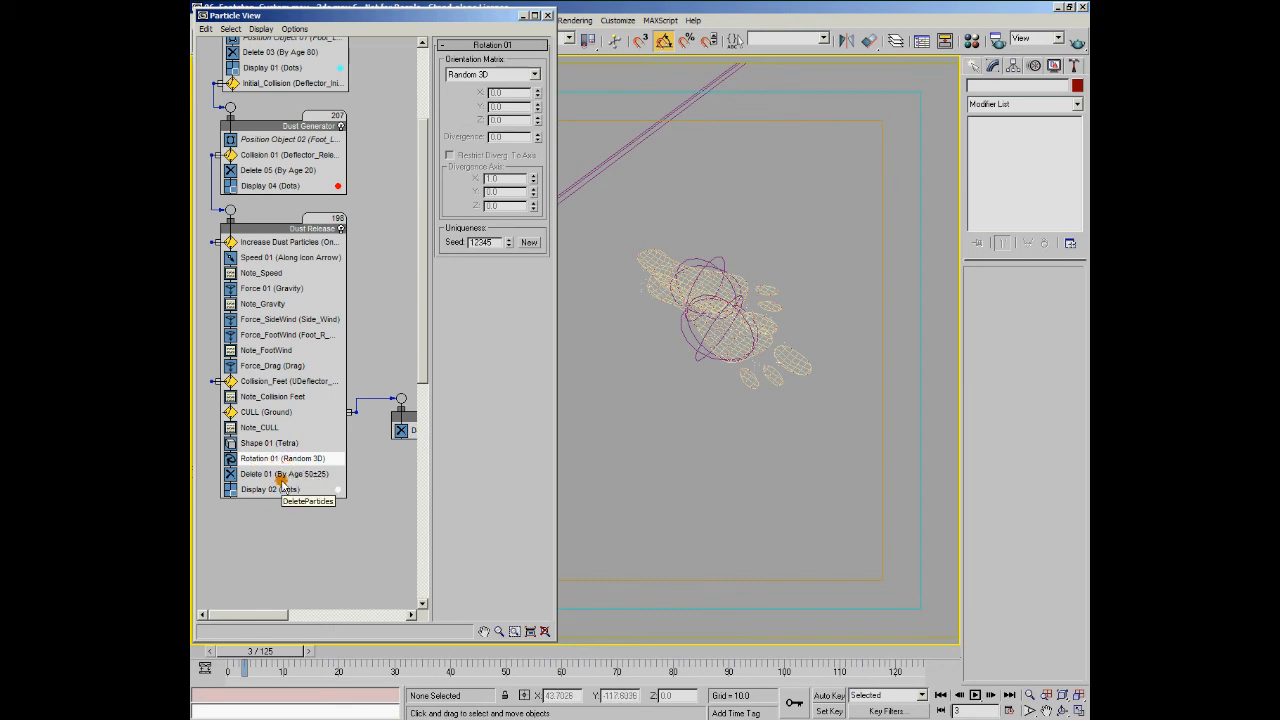
{"action": "left_click", "coordinate": [272, 474]}
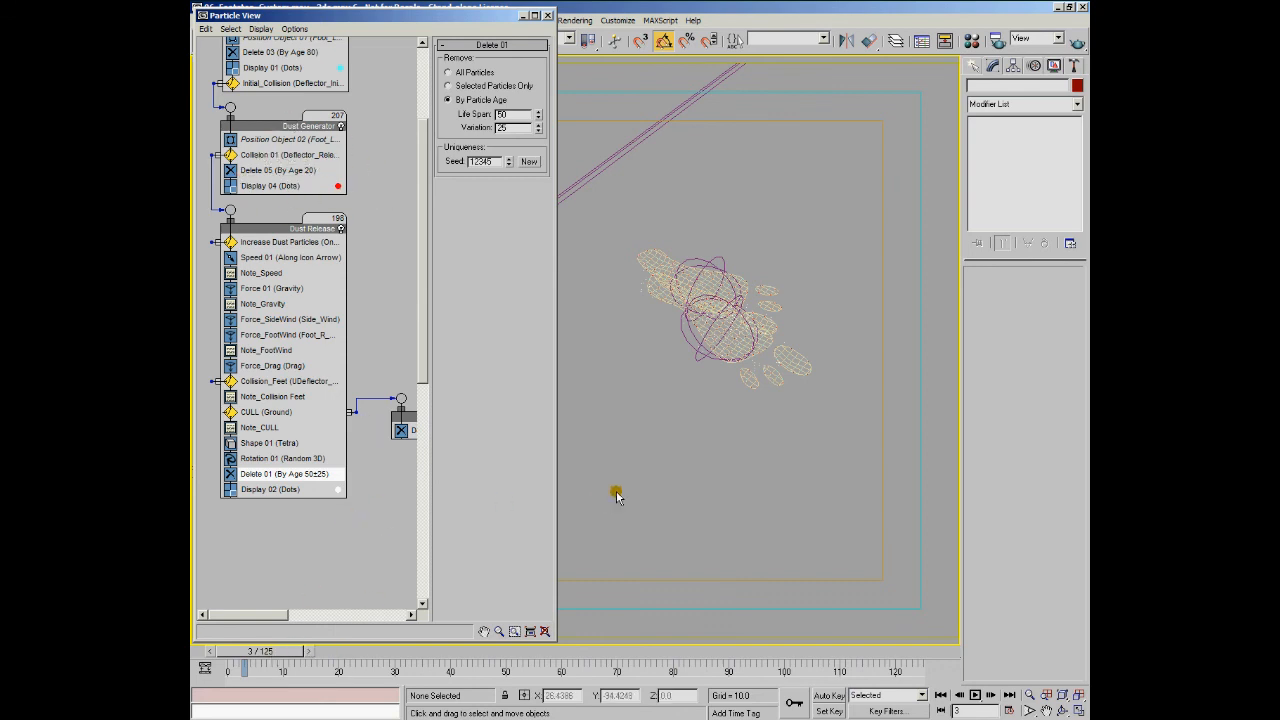
Scrub through the opening frames to about frame 8 and examine the dust around the feet from the side.
{"action": "left_click_drag", "start_coordinate": [277, 653], "coordinate": [299, 669]}
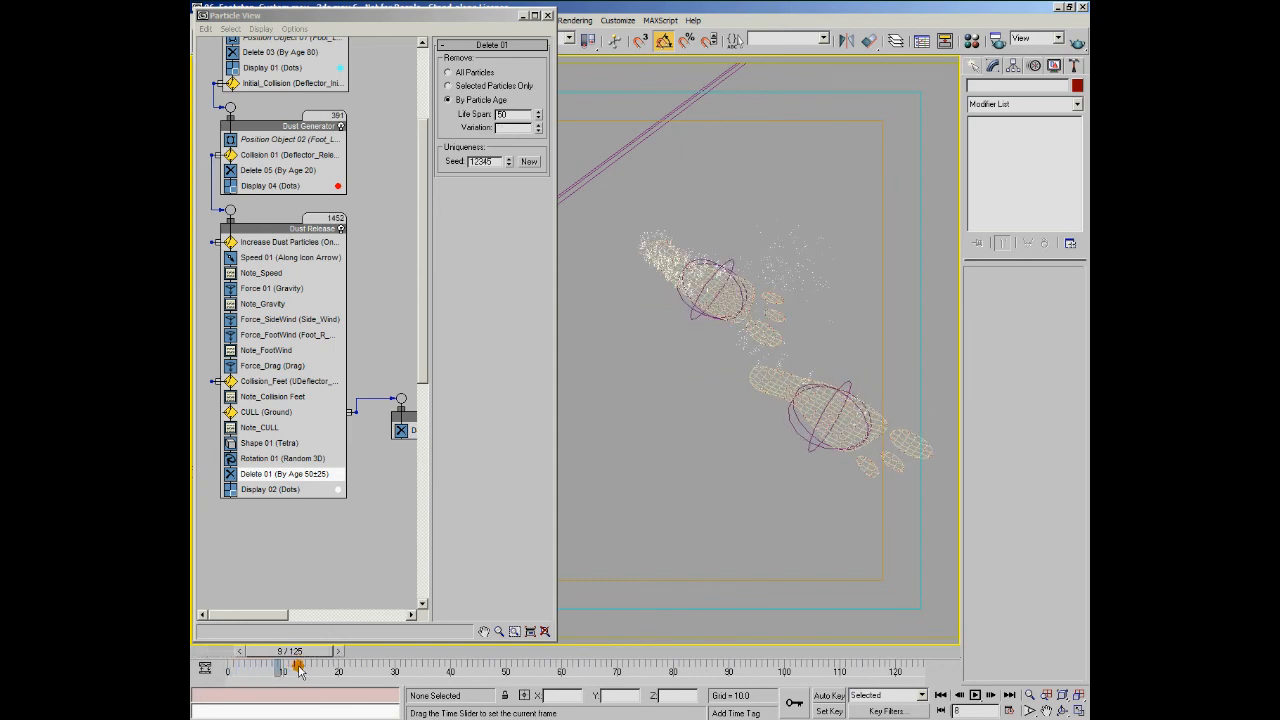
{"action": "middle_click_drag", "start_coordinate": [760, 466], "coordinate": [743, 363], "text": "alt"}
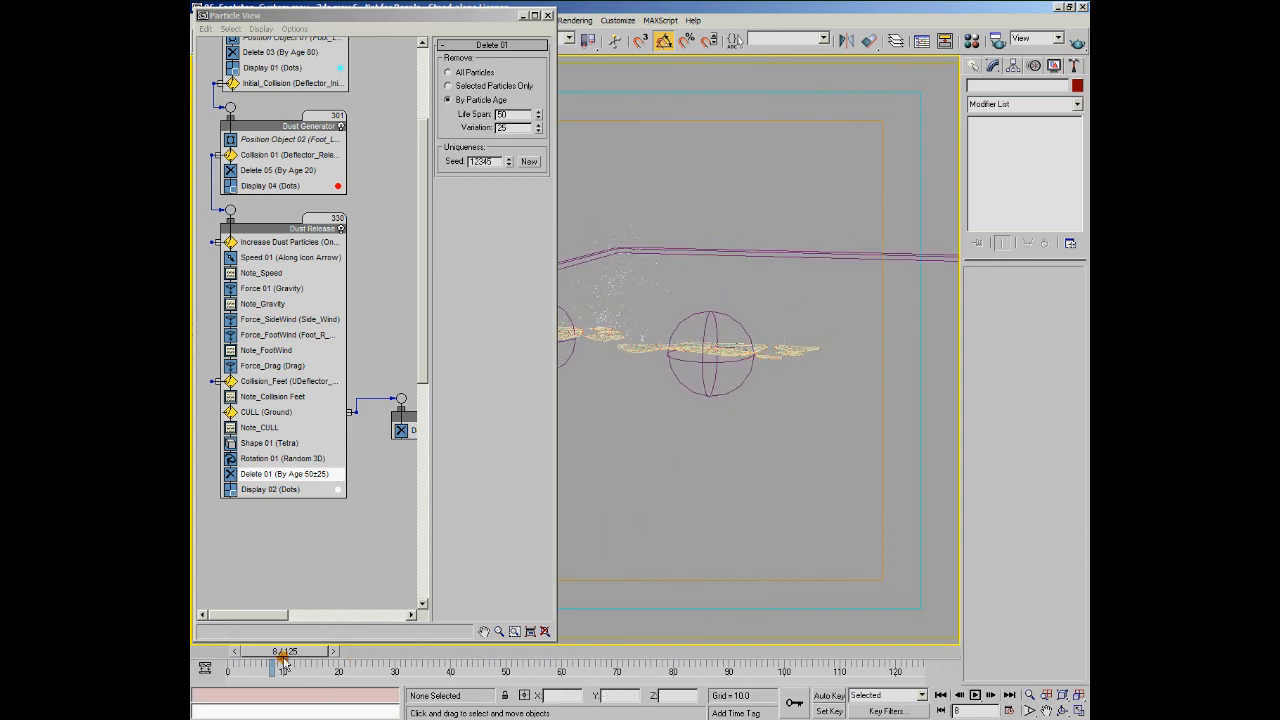
Scrub forward to frame 13 and examine the dust around the feet from the side and from above.
{"action": "mouse_move", "coordinate": [277, 654]}
{"action": "left_mouse_down"}
{"action": "mouse_move", "coordinate": [258, 657]}
{"action": "mouse_move", "coordinate": [288, 656]}
{"action": "left_mouse_up"}
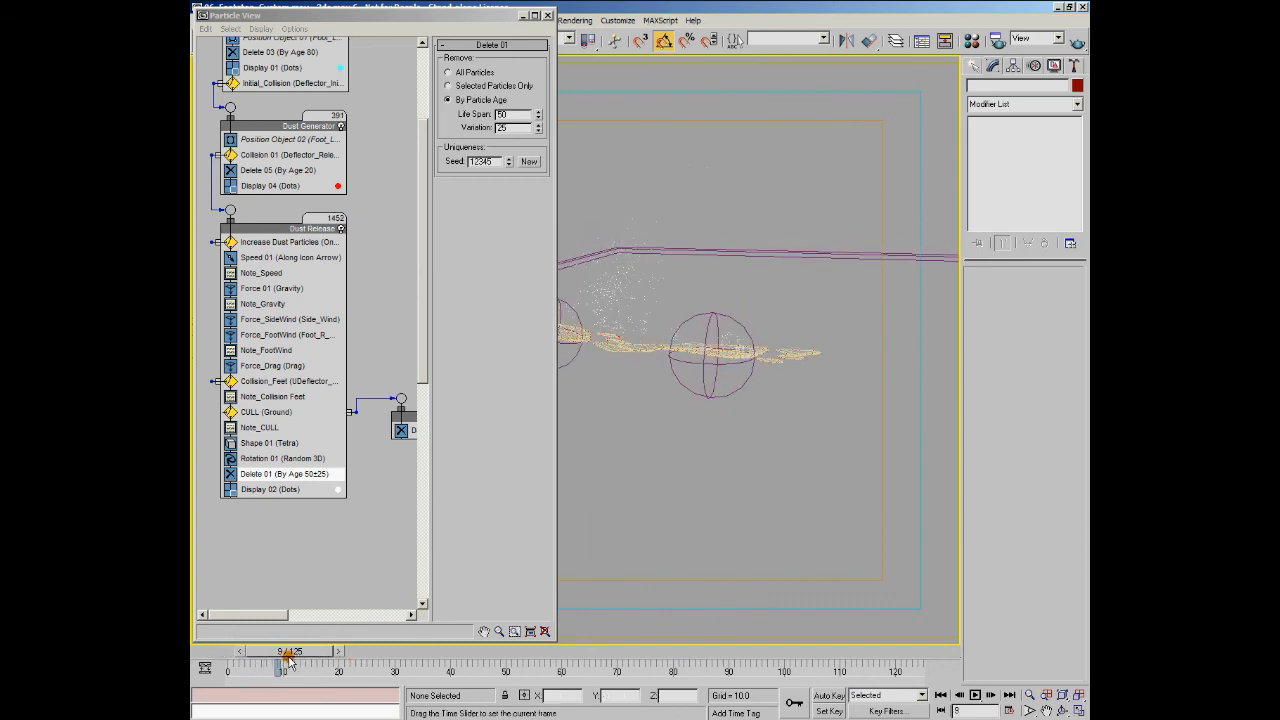
{"action": "middle_click_drag", "start_coordinate": [770, 297], "coordinate": [746, 449], "text": "alt"}
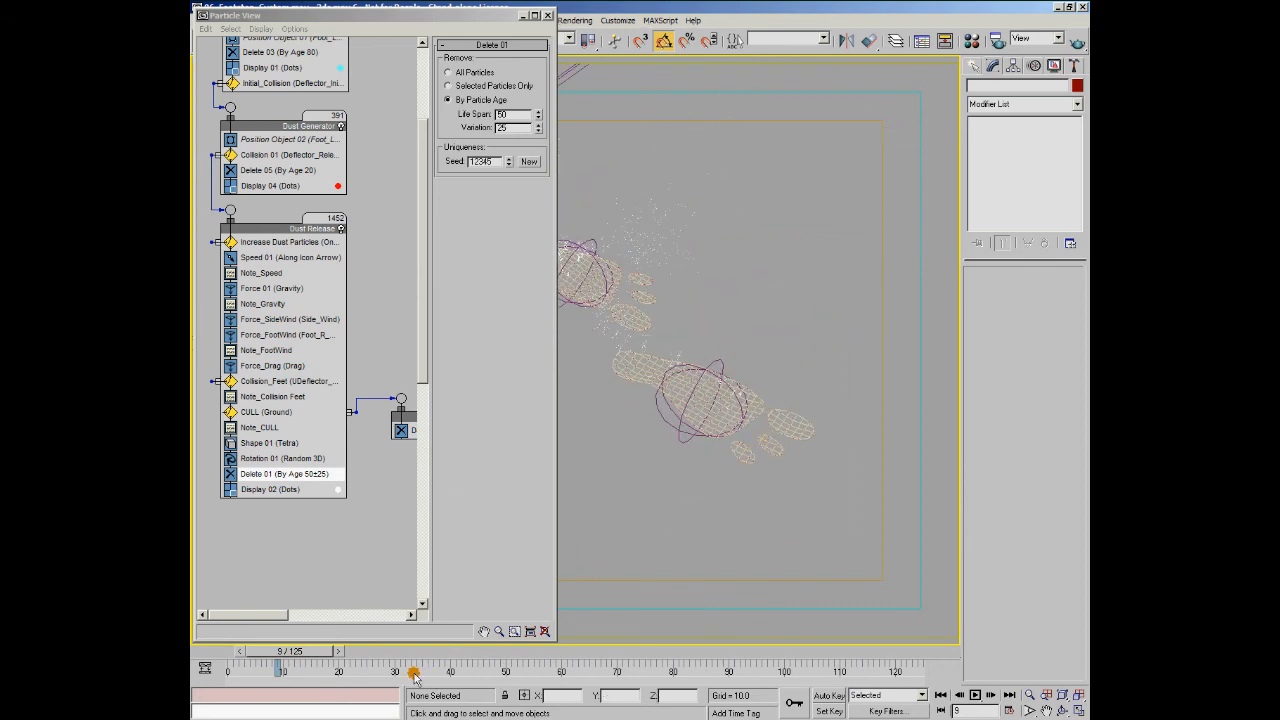
{"action": "left_click_drag", "start_coordinate": [303, 656], "coordinate": [326, 657]}
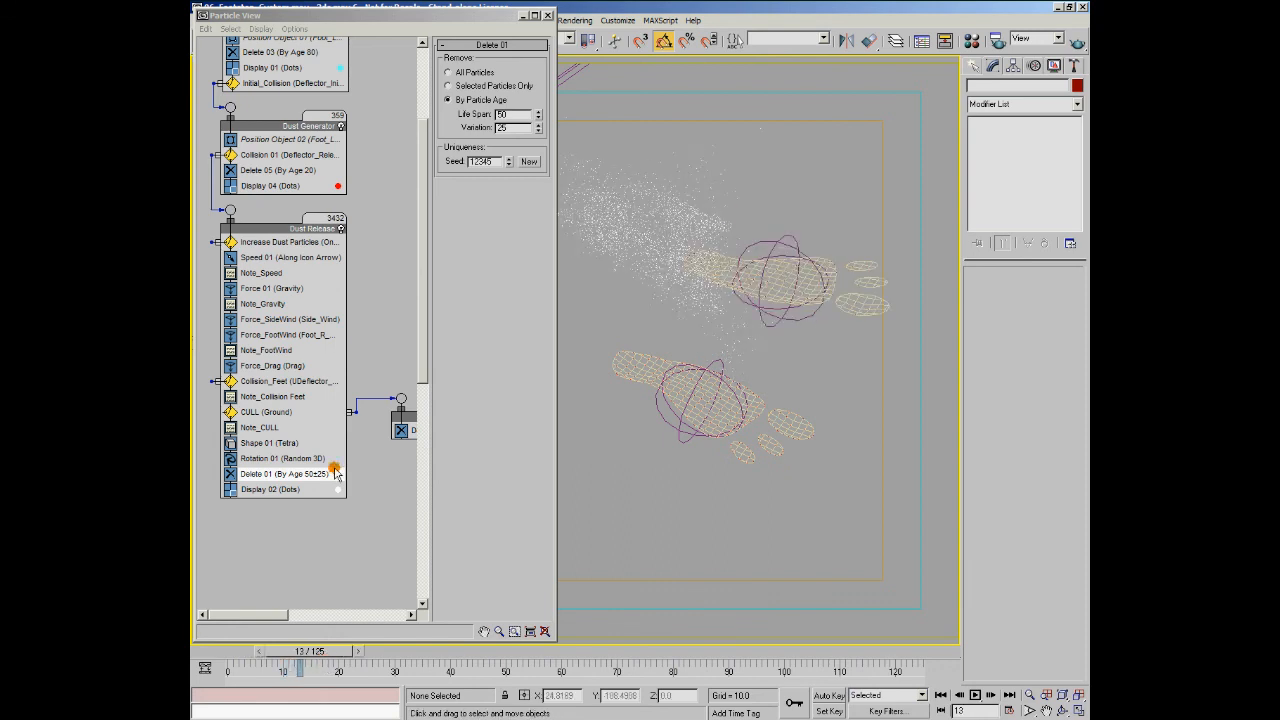
Review the Collision 01 settings of the Dust Generator event and shift the Dust Release event slightly down in the particle diagram.
{"action": "left_click", "coordinate": [262, 156]}
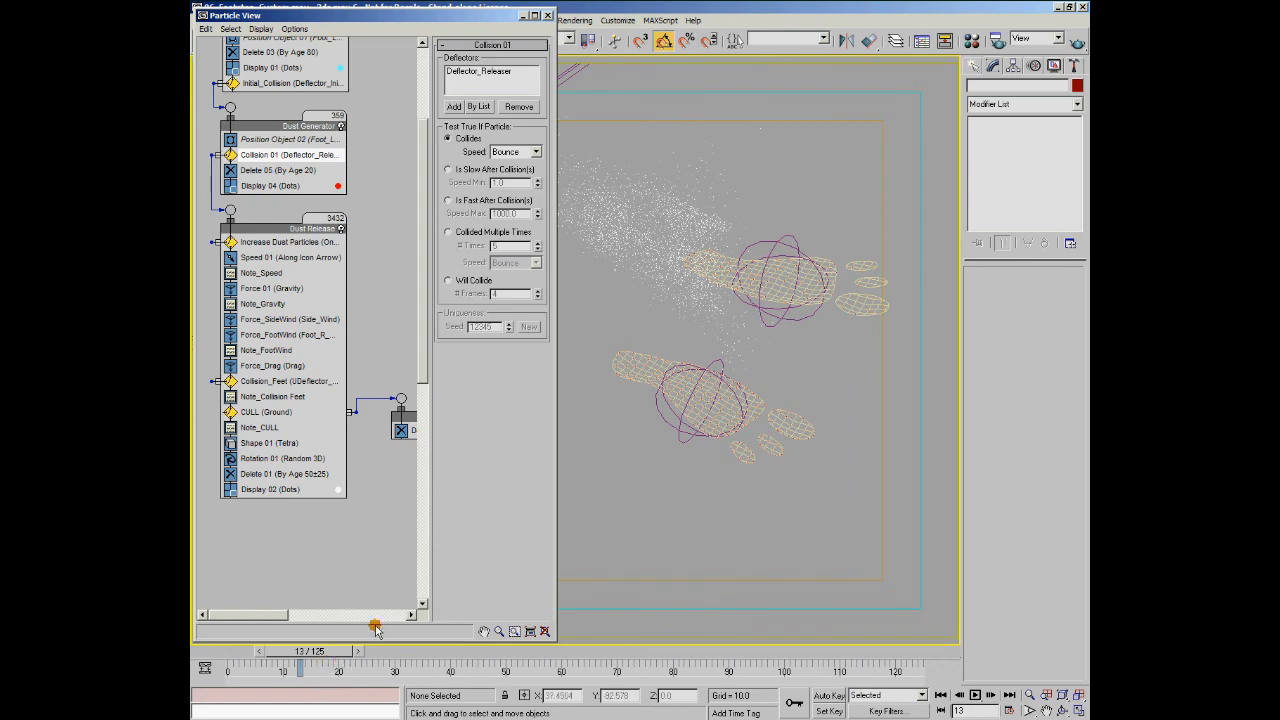
{"action": "middle_click_drag", "start_coordinate": [697, 540], "coordinate": [704, 522], "text": "alt"}
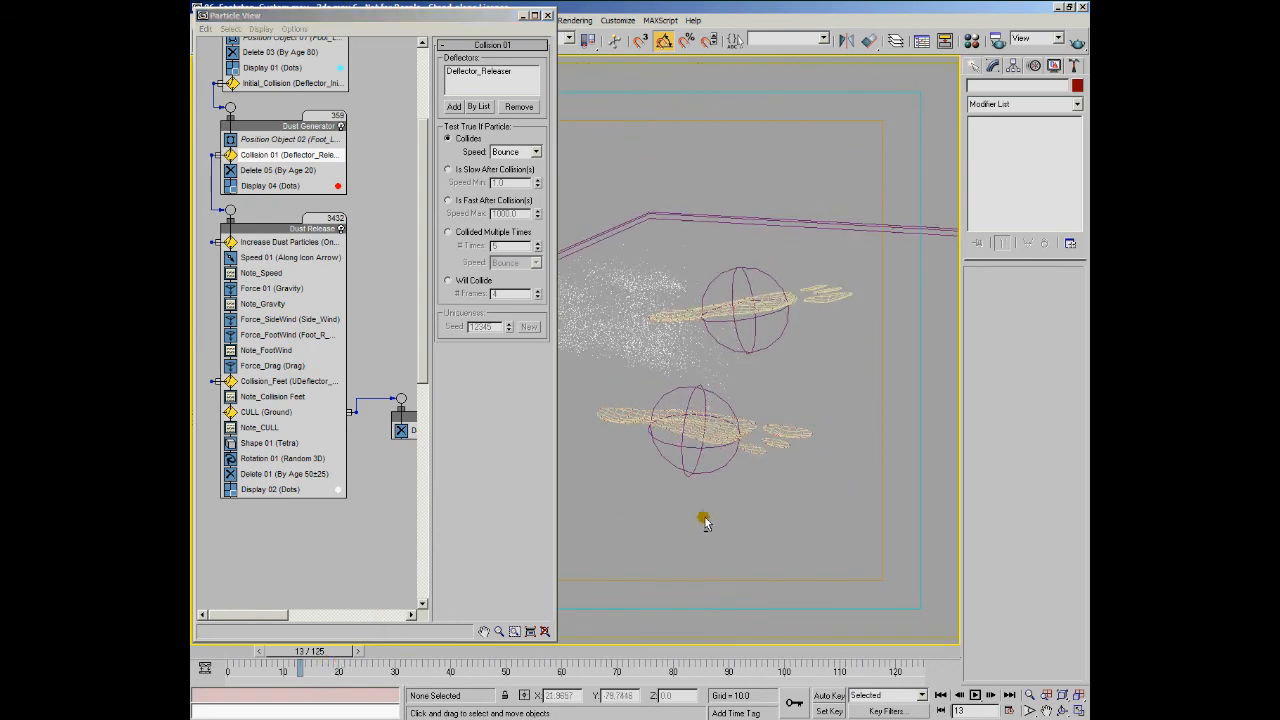
{"action": "left_click_drag", "start_coordinate": [265, 229], "coordinate": [265, 242]}
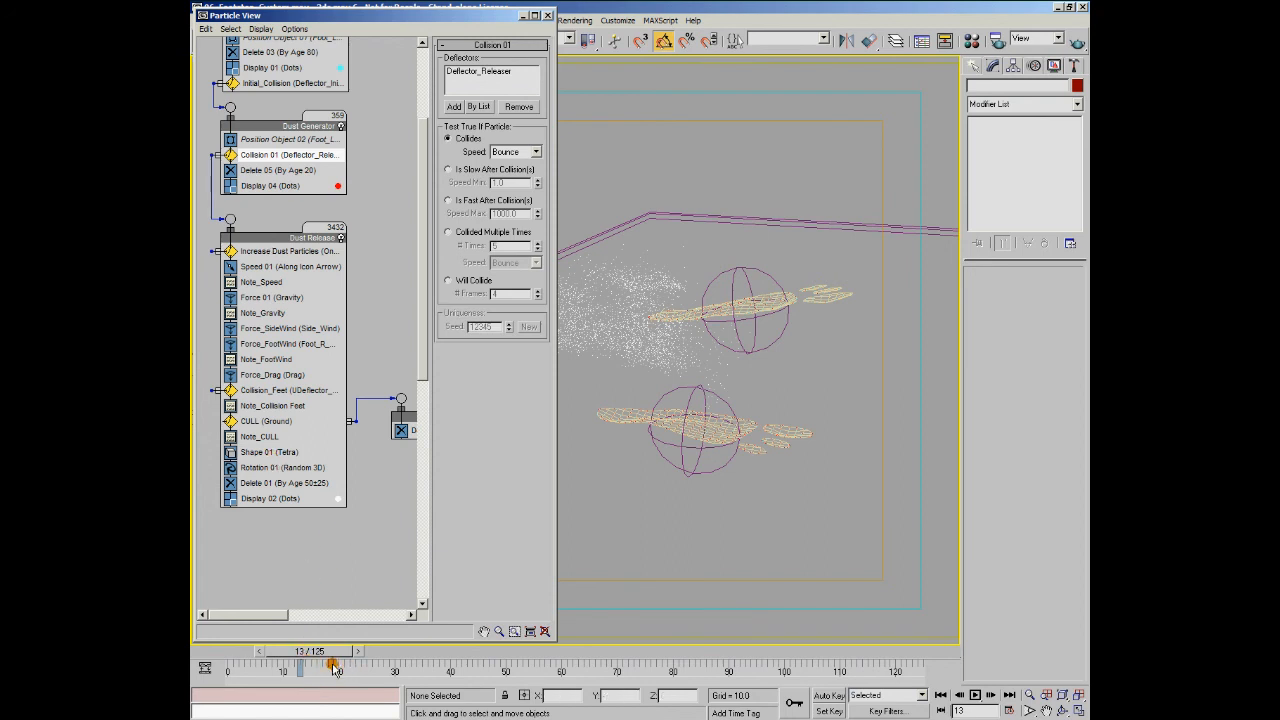
Scrub to frame 22, select the Foot_R_Wind space warp at the foot and try toggling its range indicators.
{"action": "left_click_drag", "start_coordinate": [229, 652], "coordinate": [332, 676]}
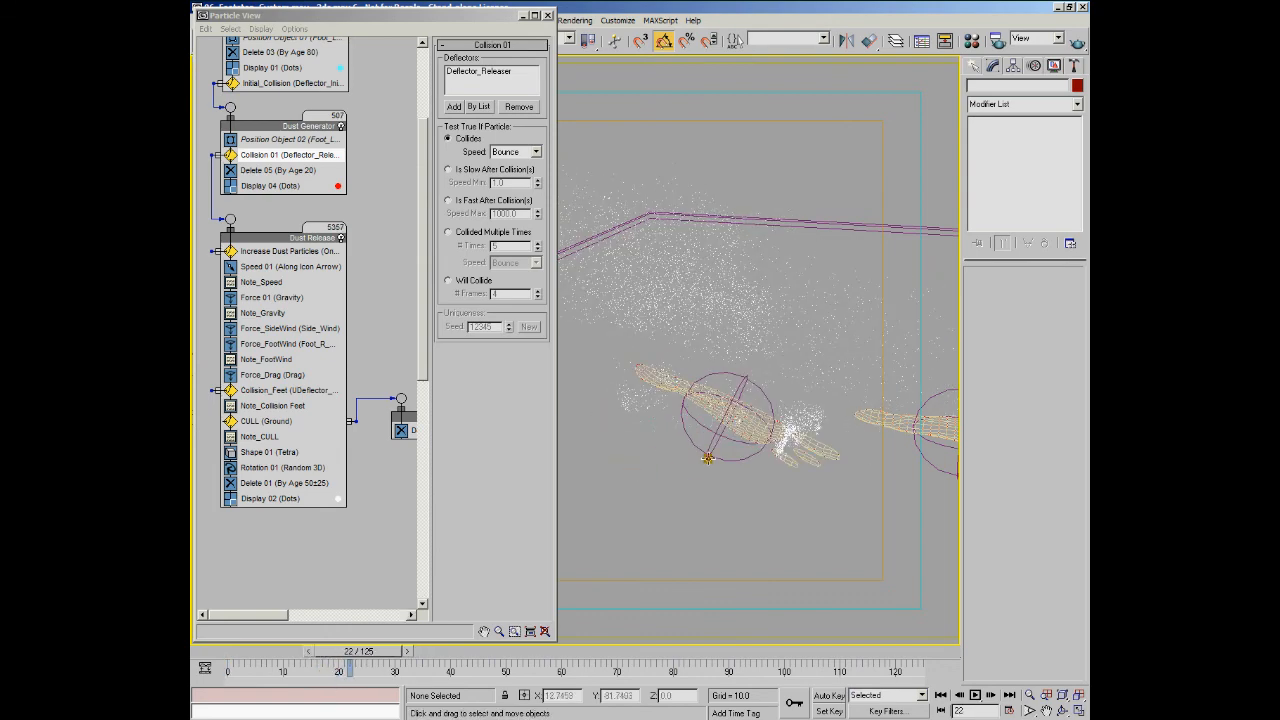
{"action": "left_click", "coordinate": [707, 459]}
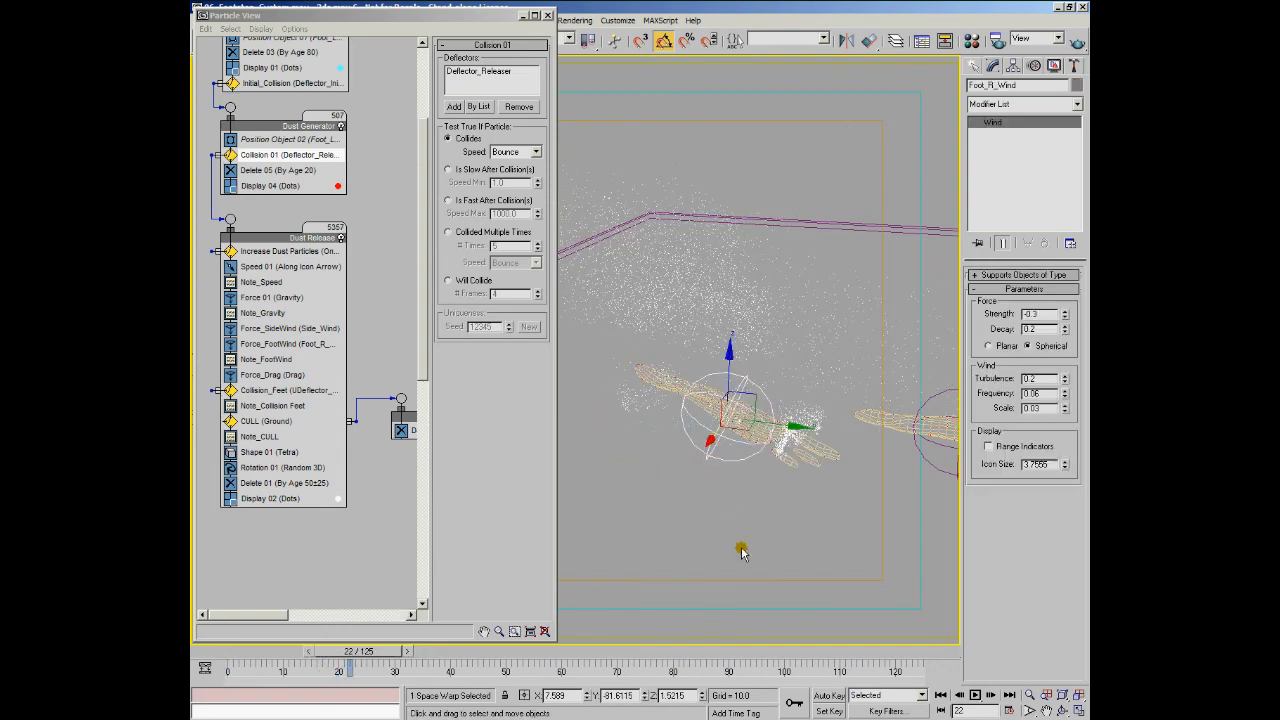
{"action": "left_click", "coordinate": [990, 447]}
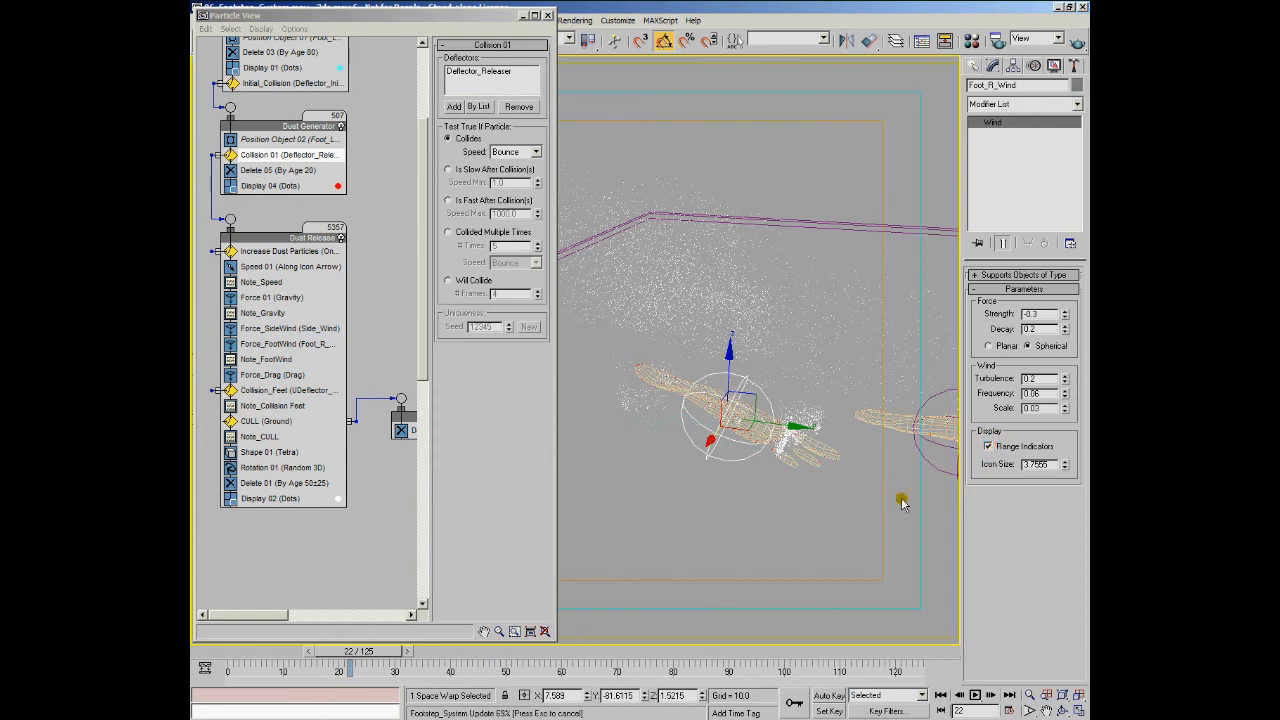
{"action": "left_click", "coordinate": [988, 446]}
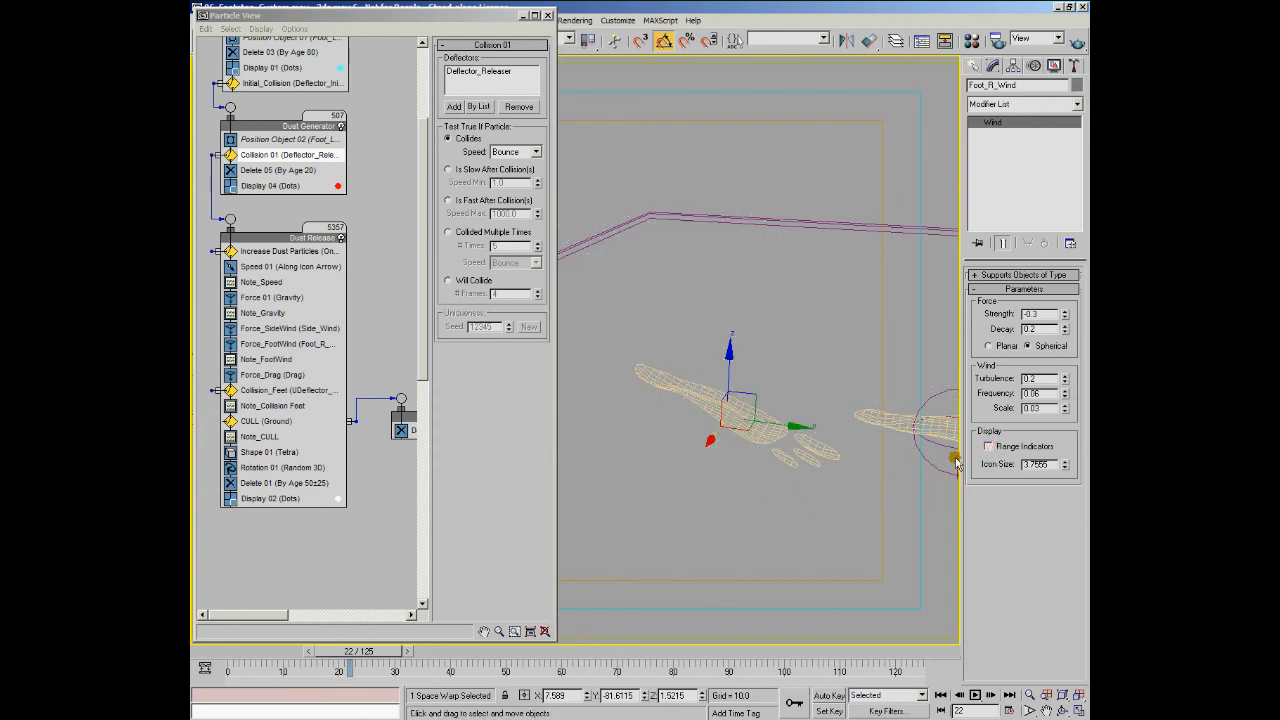
{"action": "left_click", "coordinate": [987, 447]}
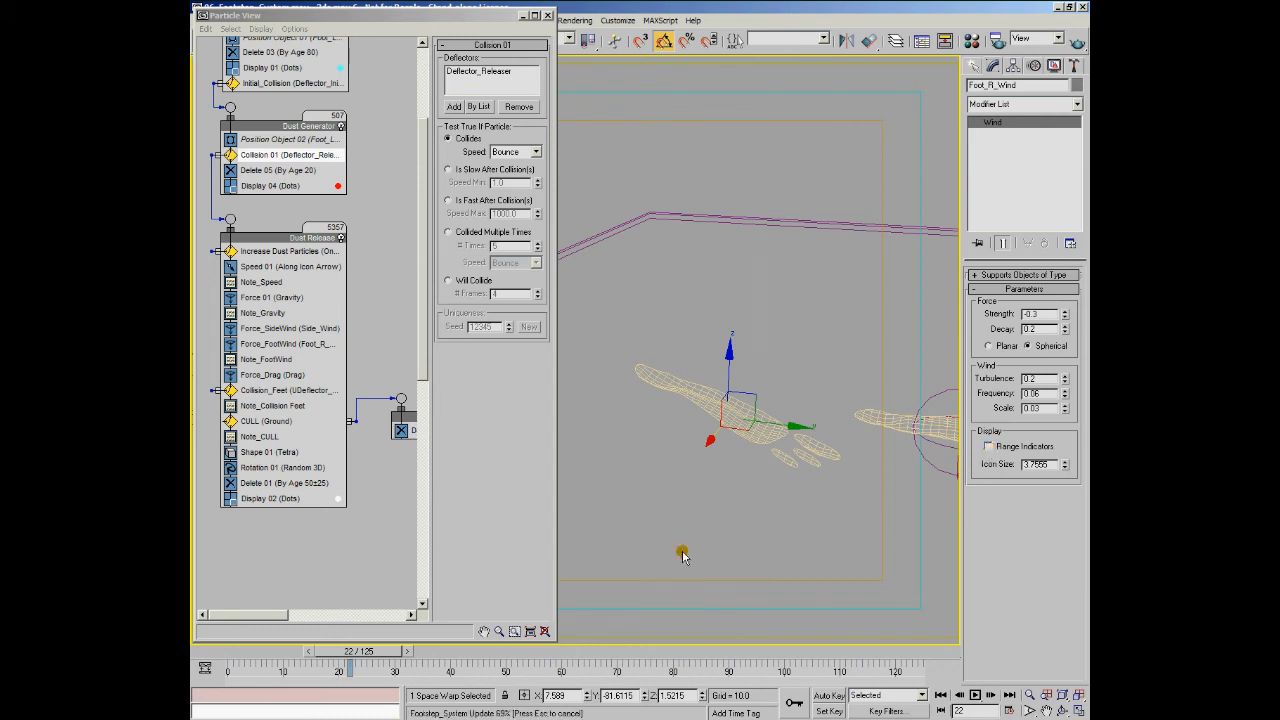